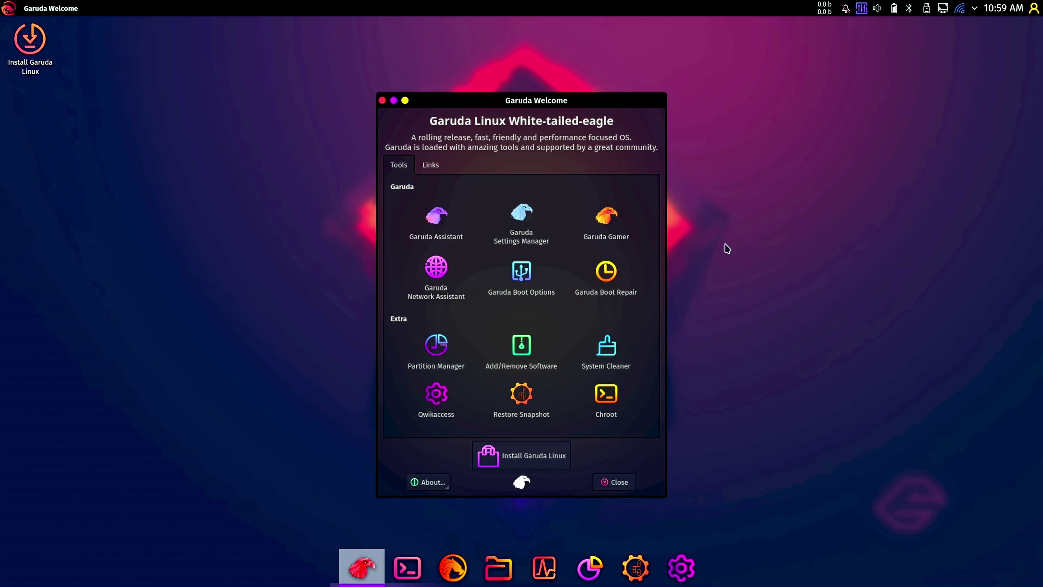
Join the H369A6A30DF Wi-Fi network with its password, then launch the Garuda Linux installer
click(964, 14)
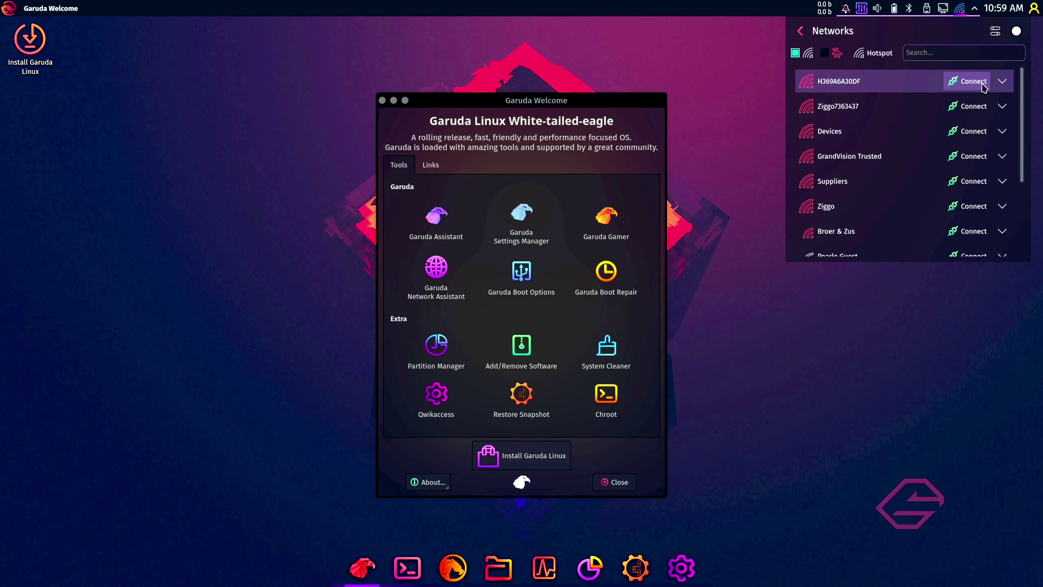
click(983, 86)
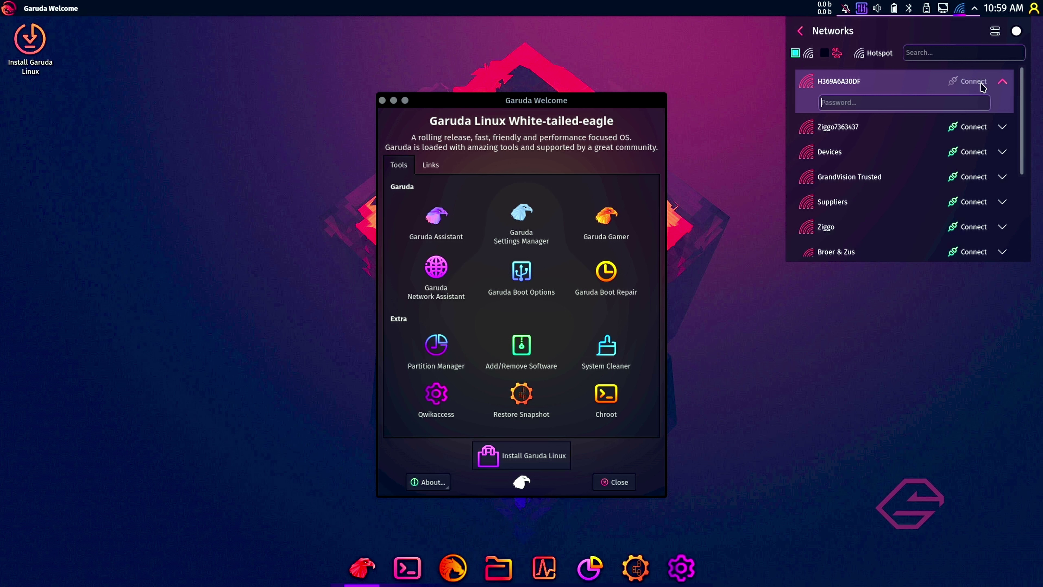
text(••••••••••••)
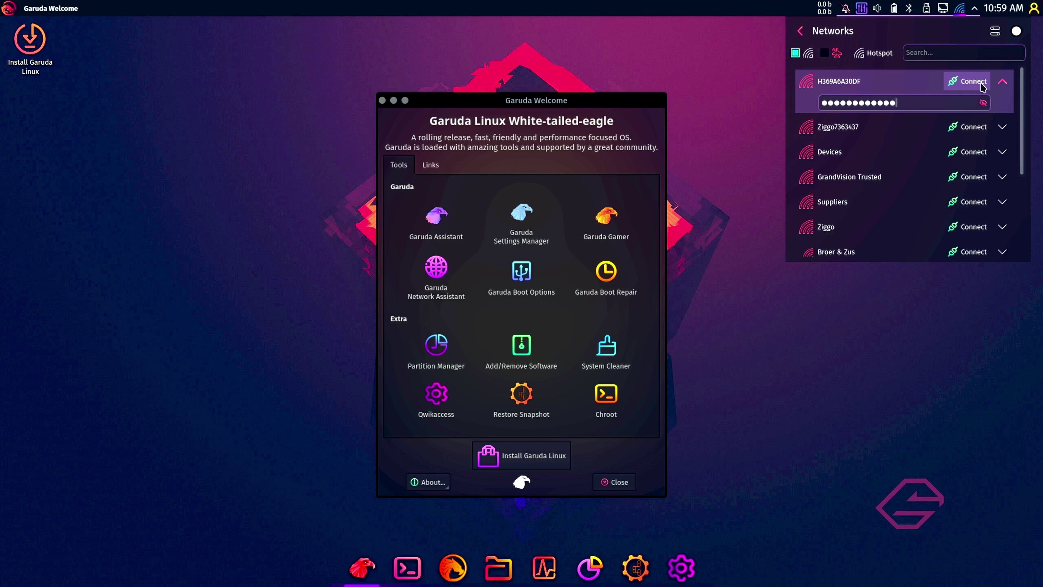
click(984, 85)
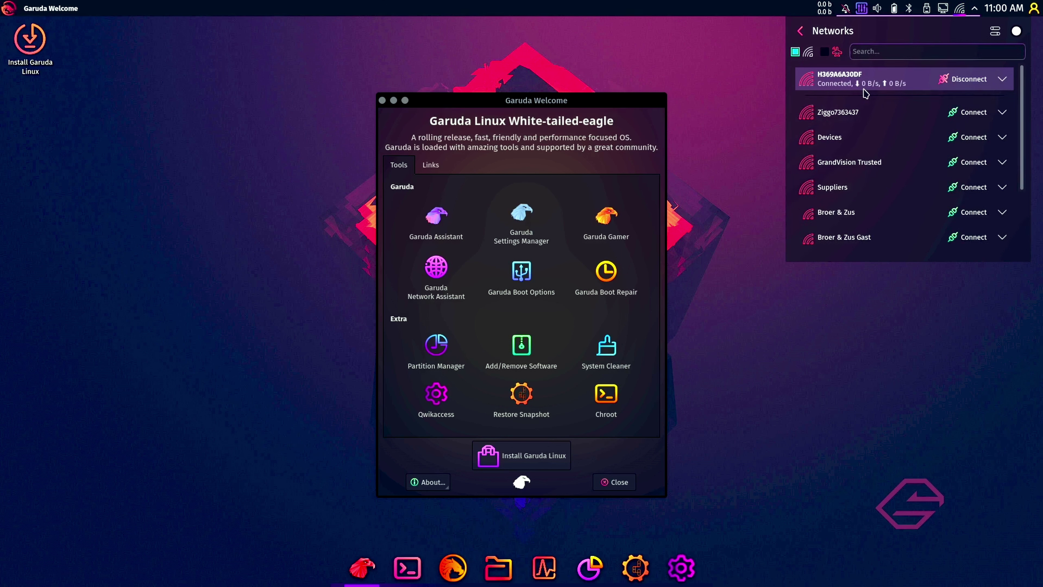
click(748, 176)
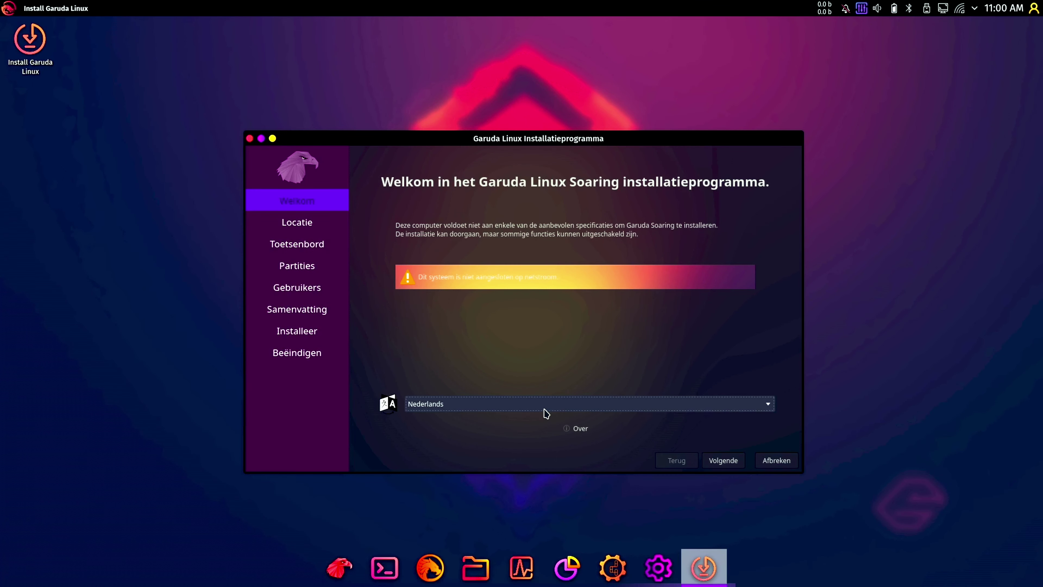
Choose American English, keep Europe/Amsterdam and English (US) keyboard, and select Erase disk
click(546, 414)
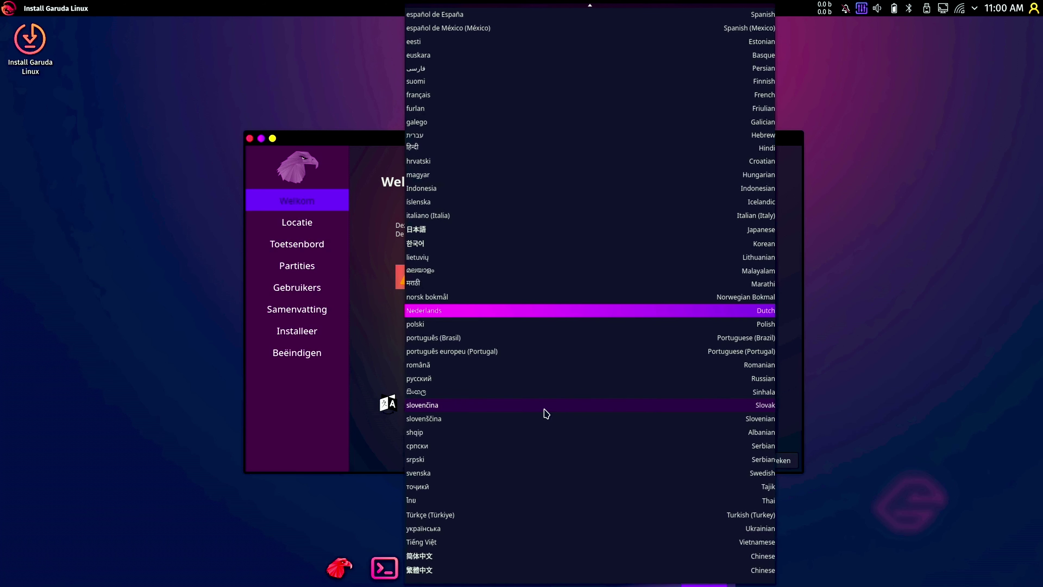
scroll(544, 452, up, 5)
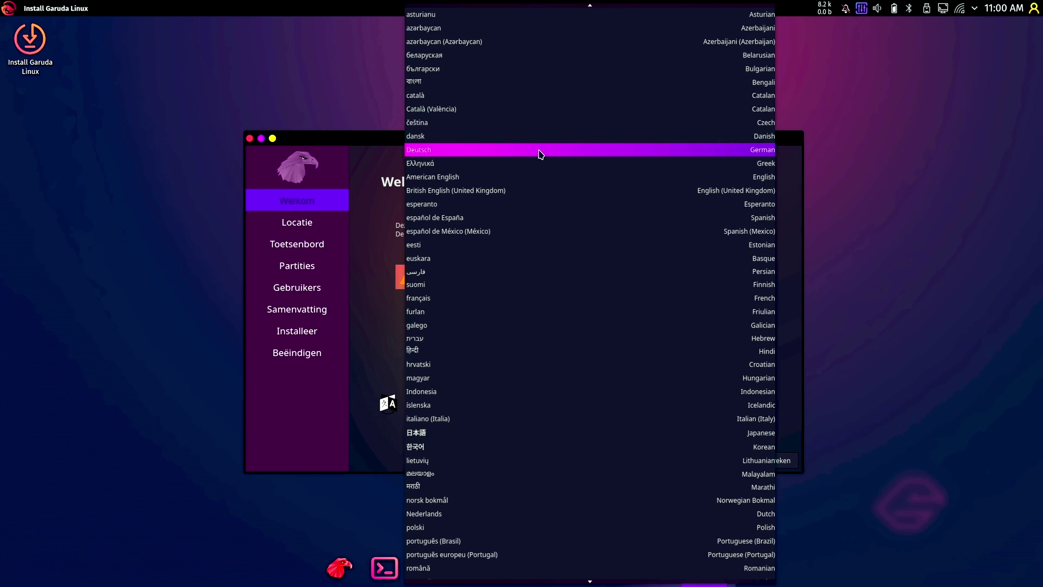
click(530, 177)
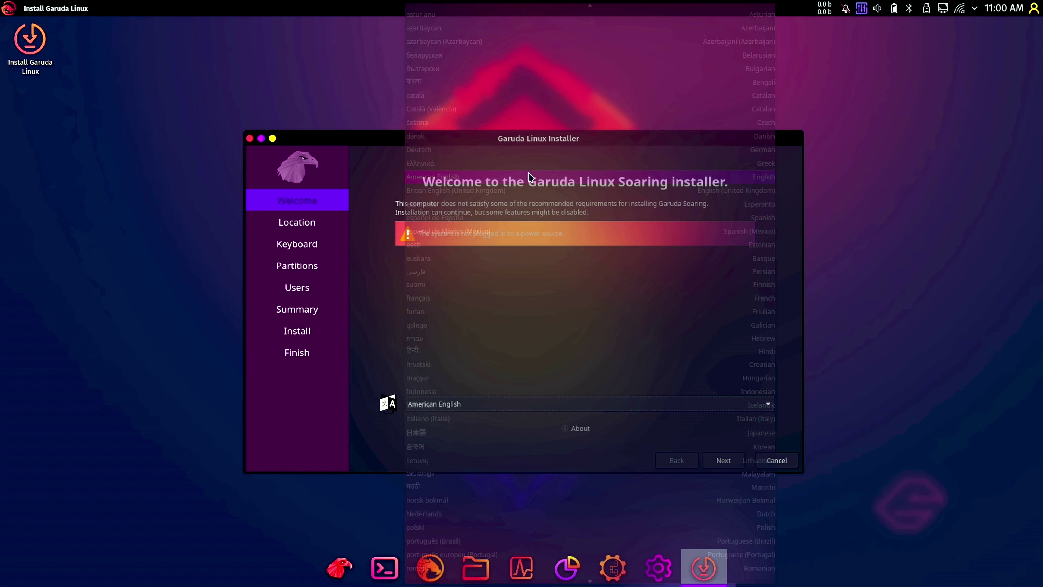
click(724, 460)
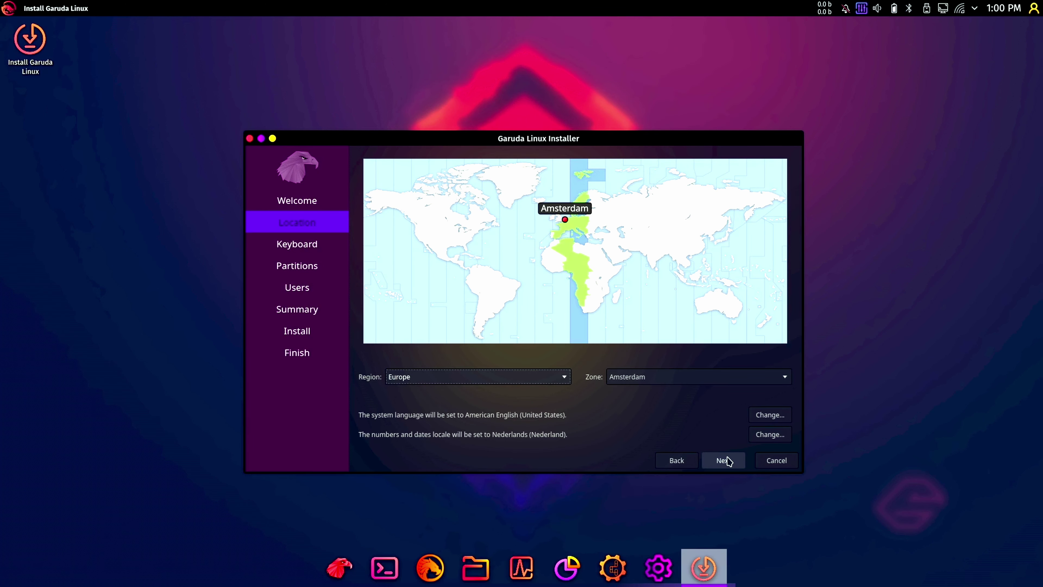
click(725, 460)
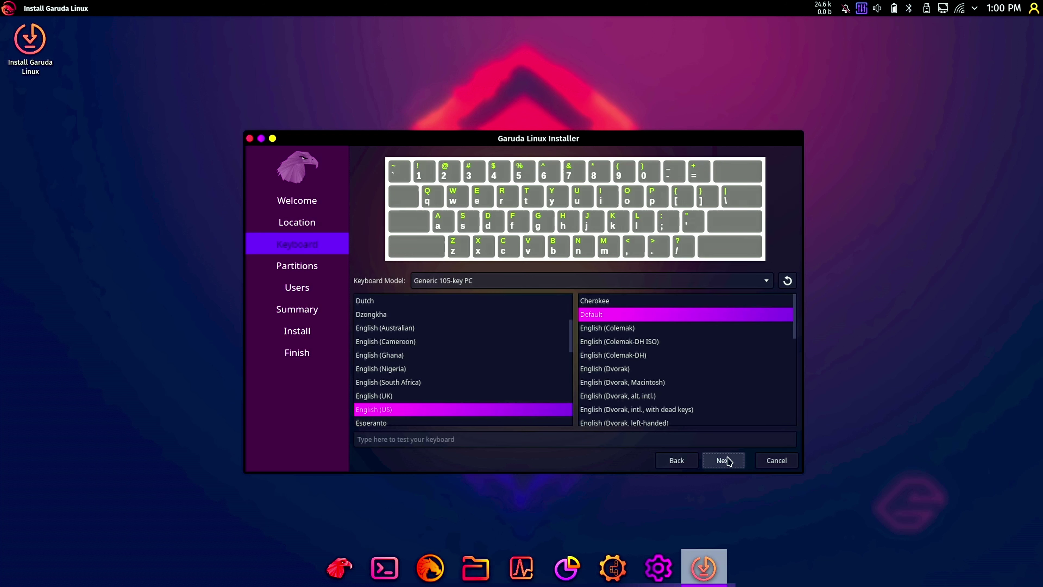
click(724, 461)
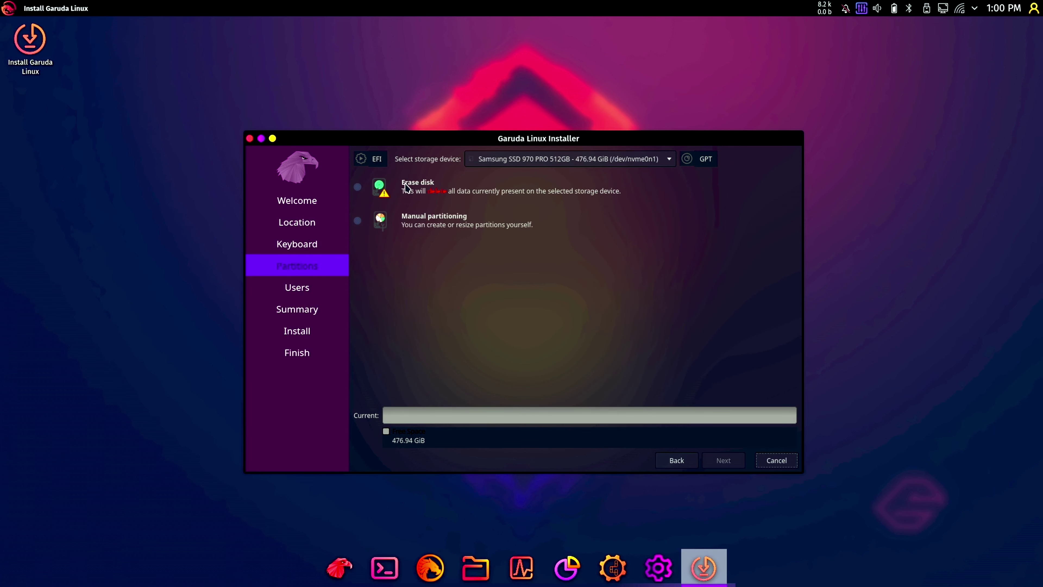
click(358, 187)
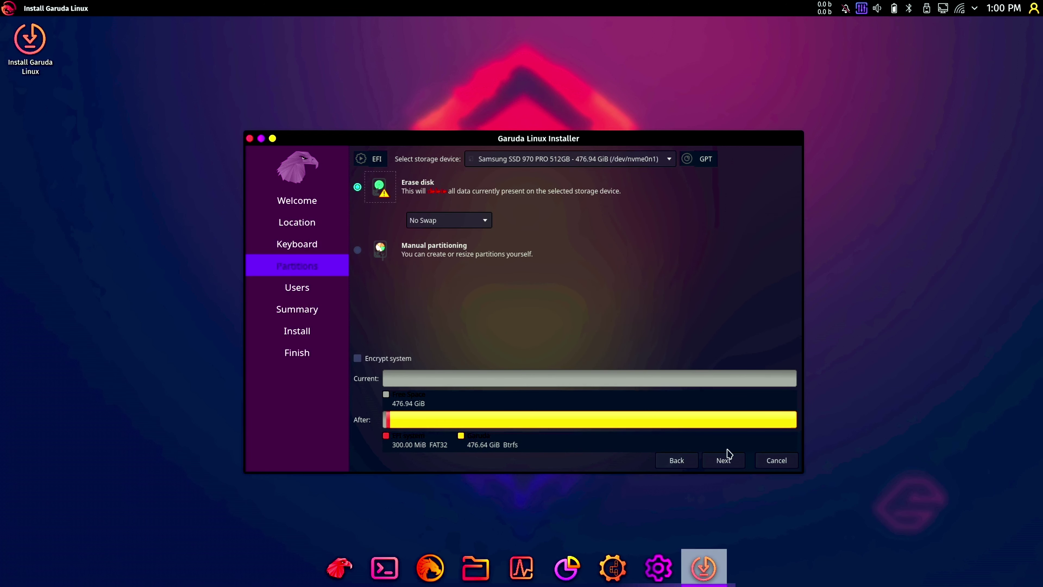
On the Users page, enter the user's full name and type the account password twice
click(723, 461)
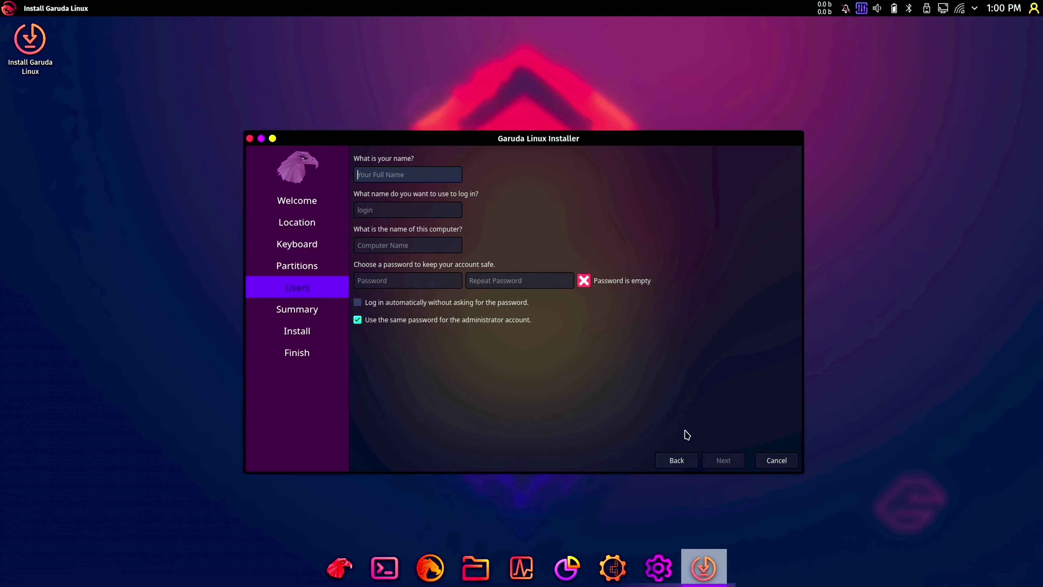
text(Ton)
key(Tab)
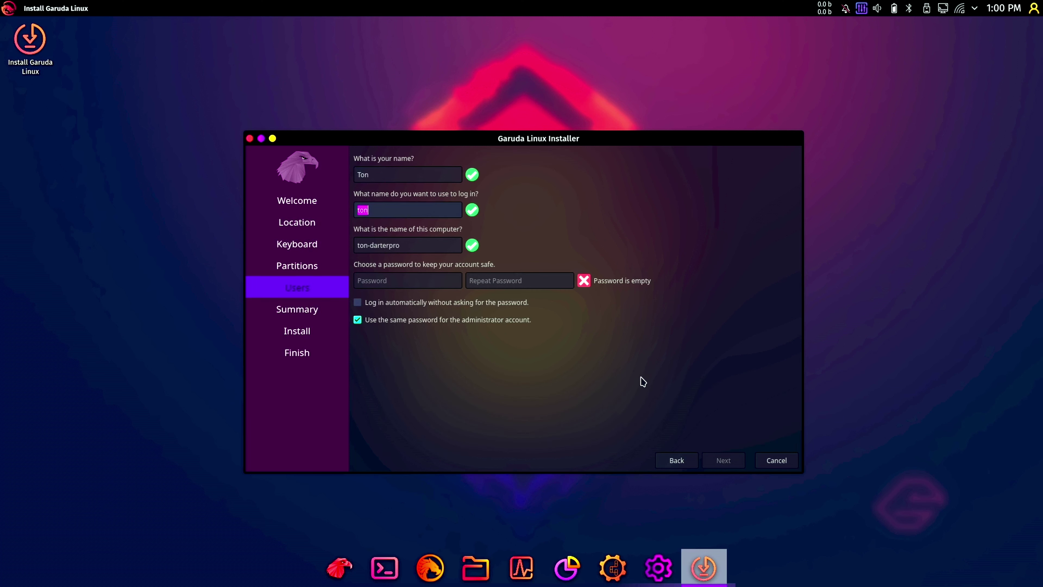
key(Tab)
key(Tab)
text(••)
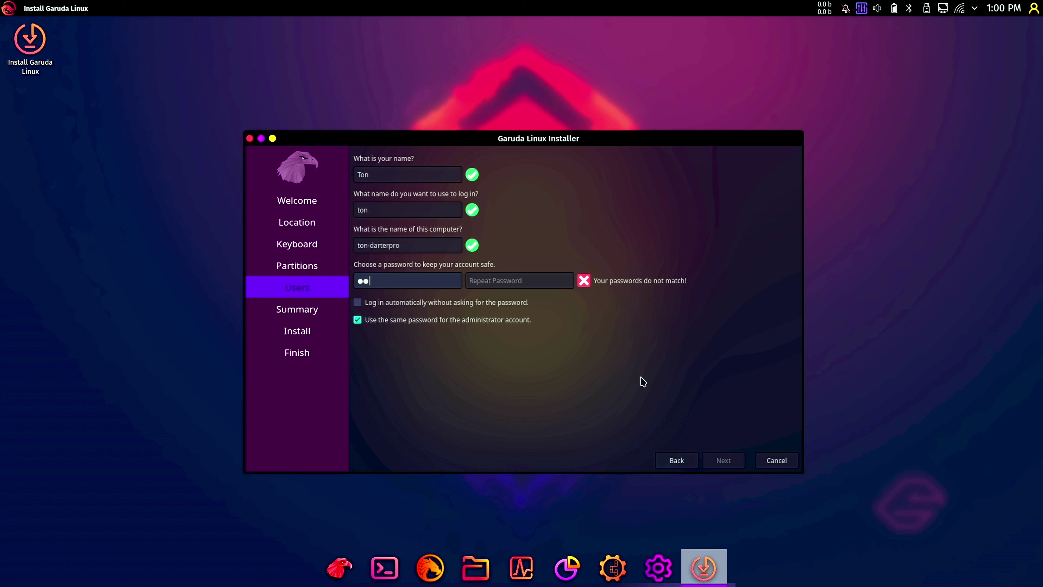
text(•••••••••)
key(Tab)
text(•••)
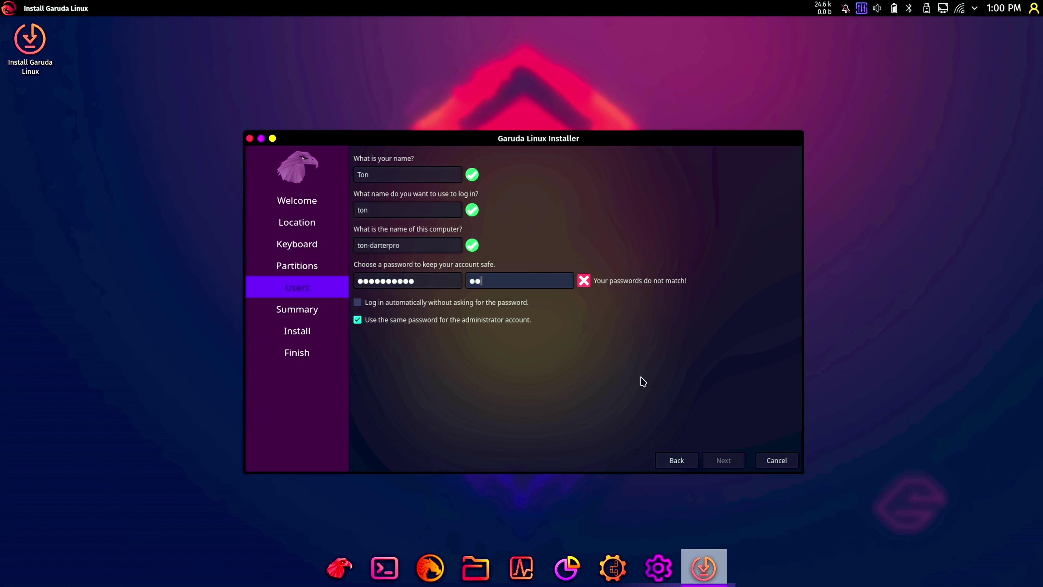
text(••••••••)
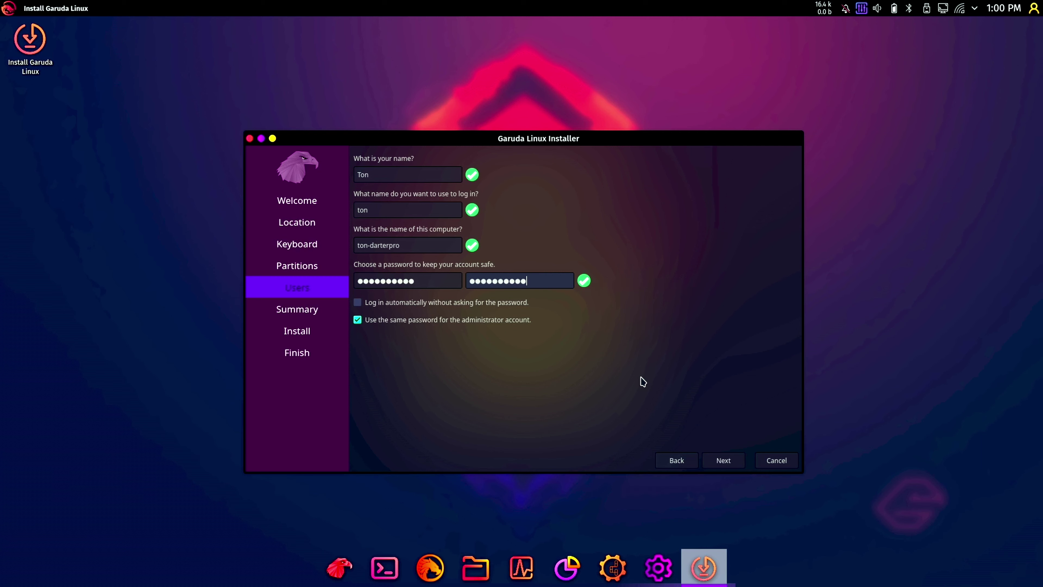
Start the installation, confirm the disk changes, and tick Restart now when it finishes
click(724, 461)
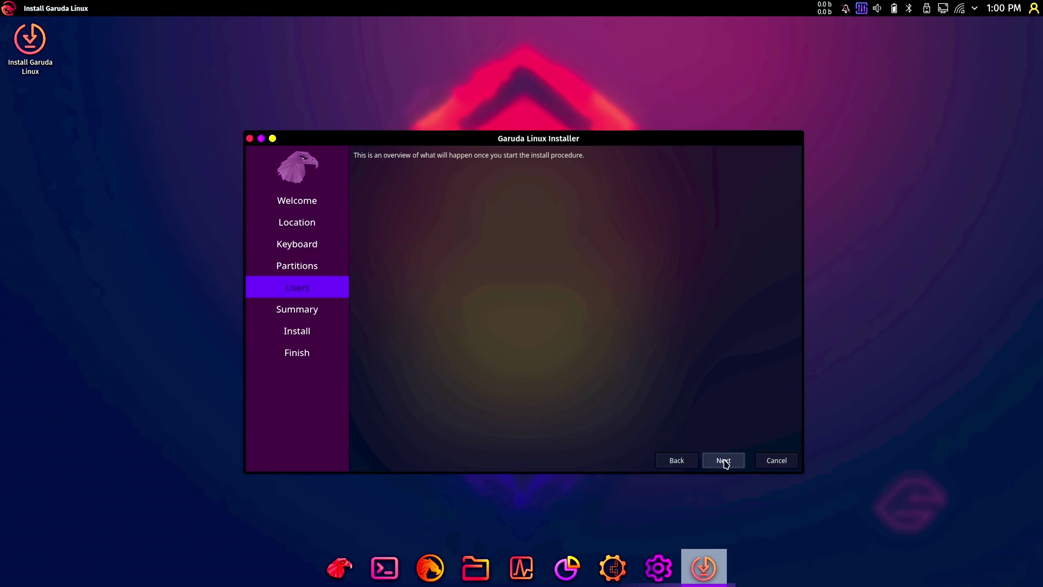
click(724, 460)
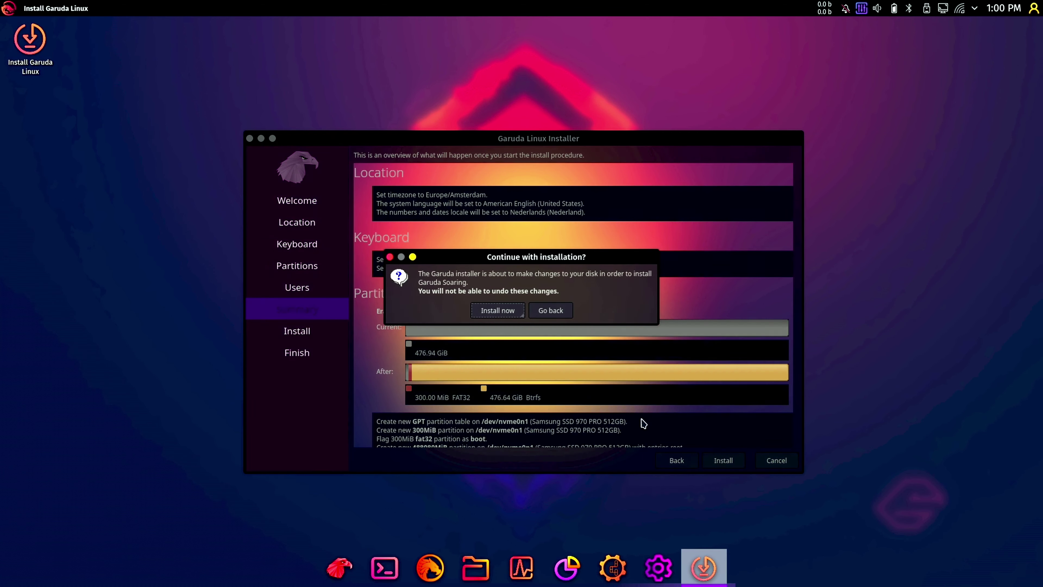
click(503, 310)
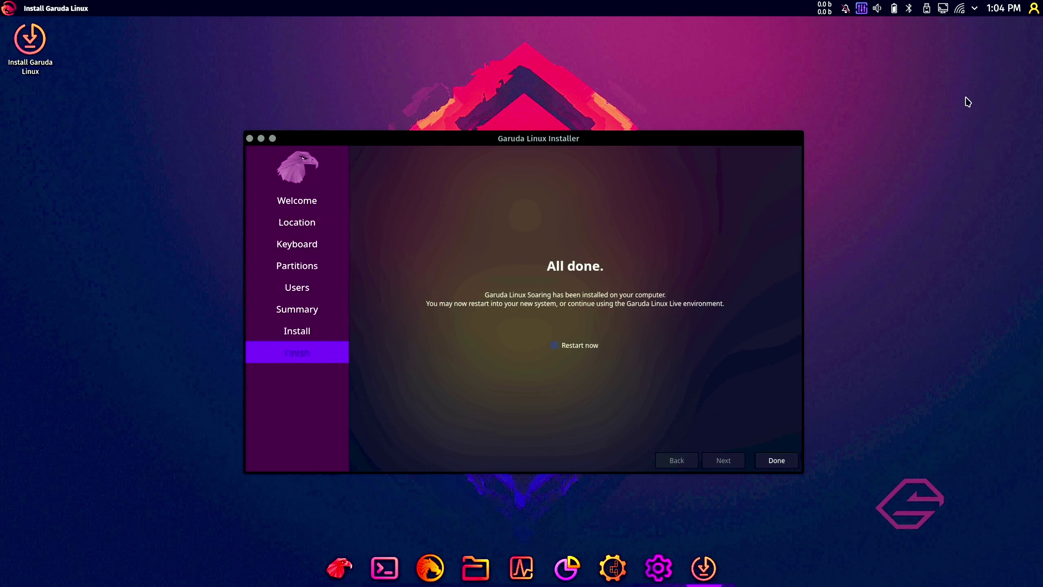
click(555, 348)
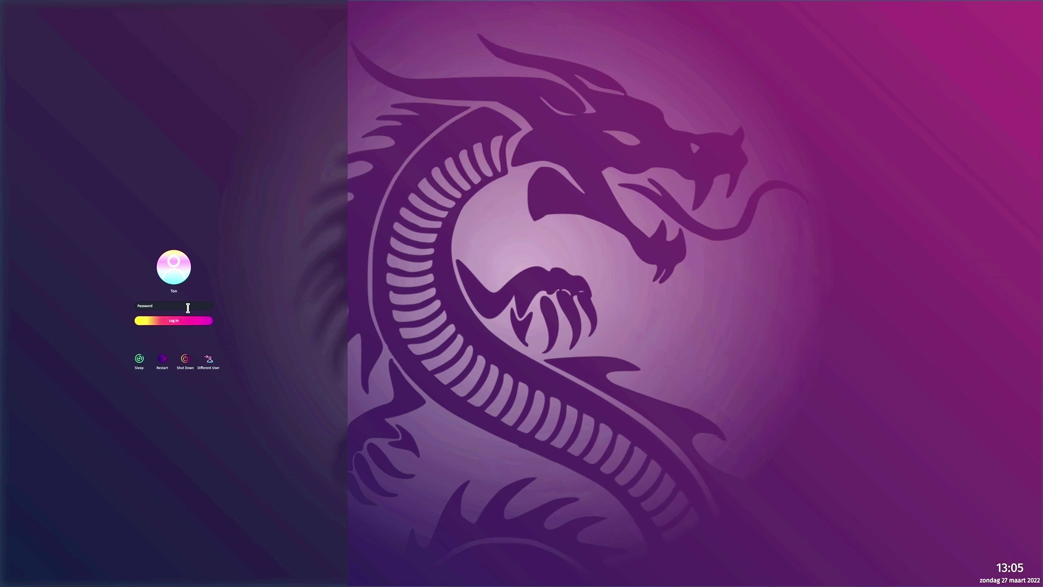
Log in with the account password and bring up the H369A6A30DF Wi-Fi password request
text(••••••••)
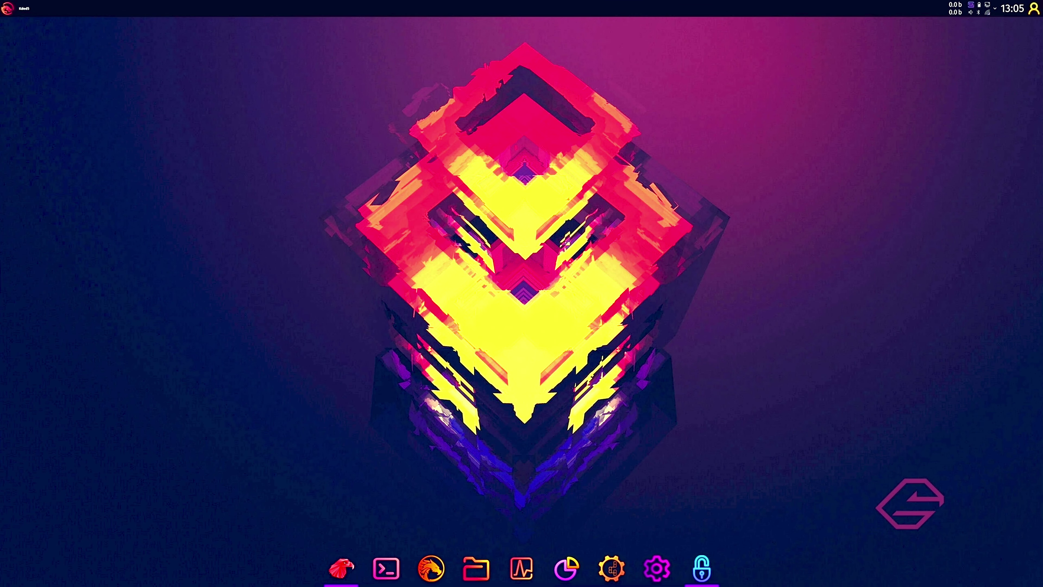
click(702, 569)
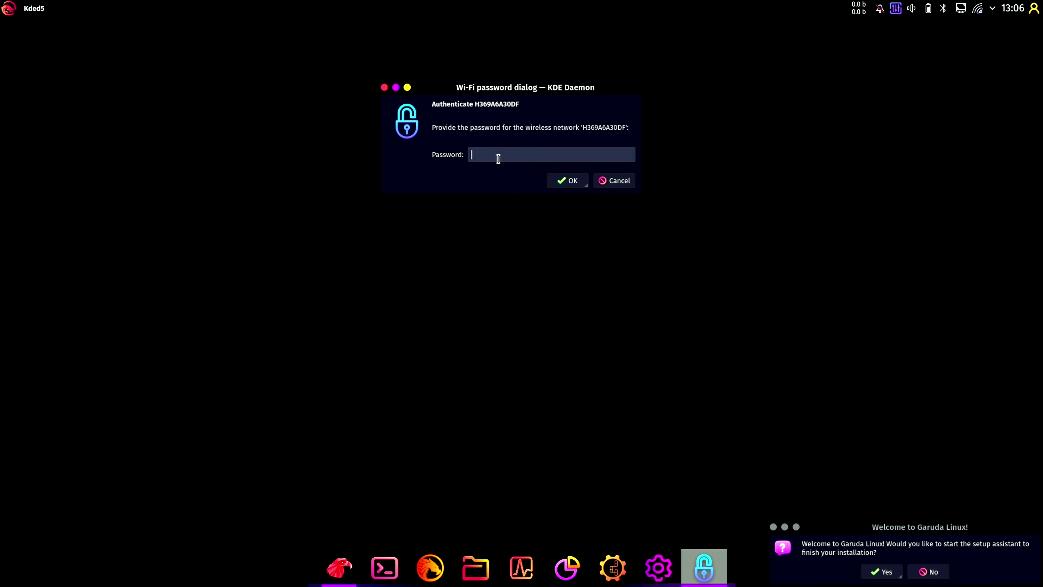
Enter the H369A6A30DF Wi-Fi password in the KDE dialog and submit it
text(************)
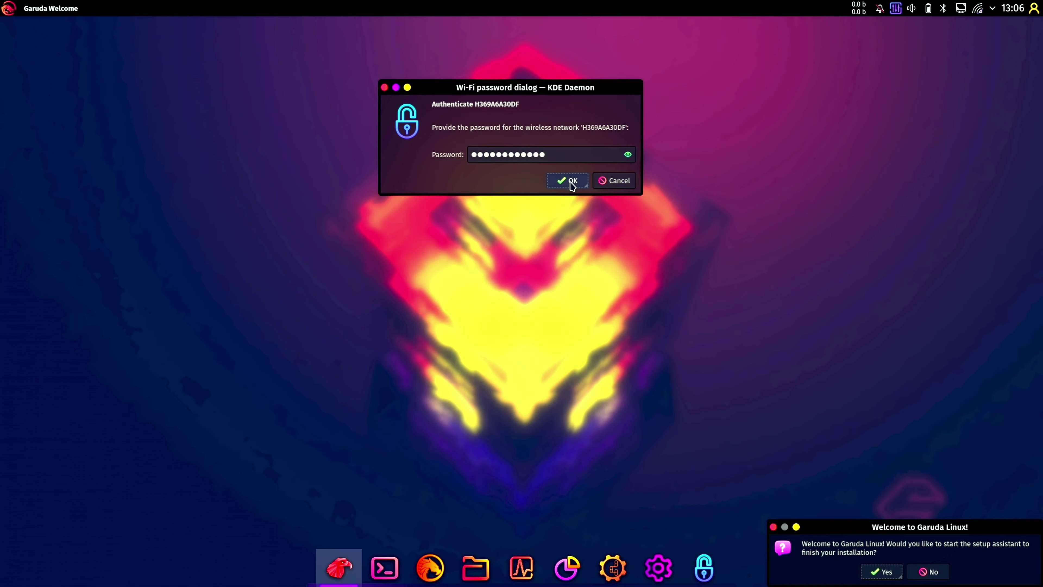
click(570, 181)
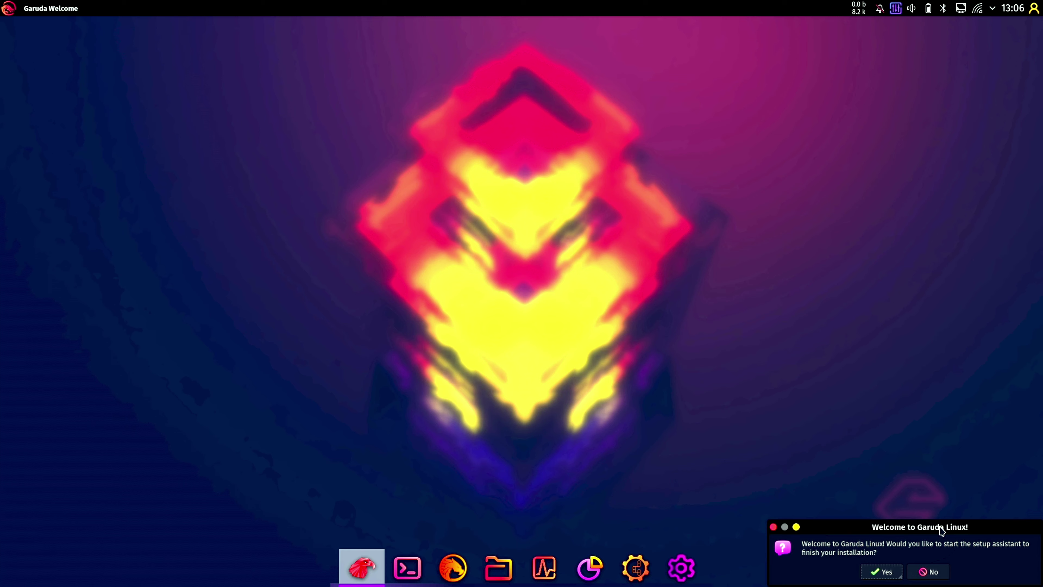
Move the welcome prompt to the centre and pick a wallpaper in Desktop Folder Settings
drag(941, 530, 526, 213)
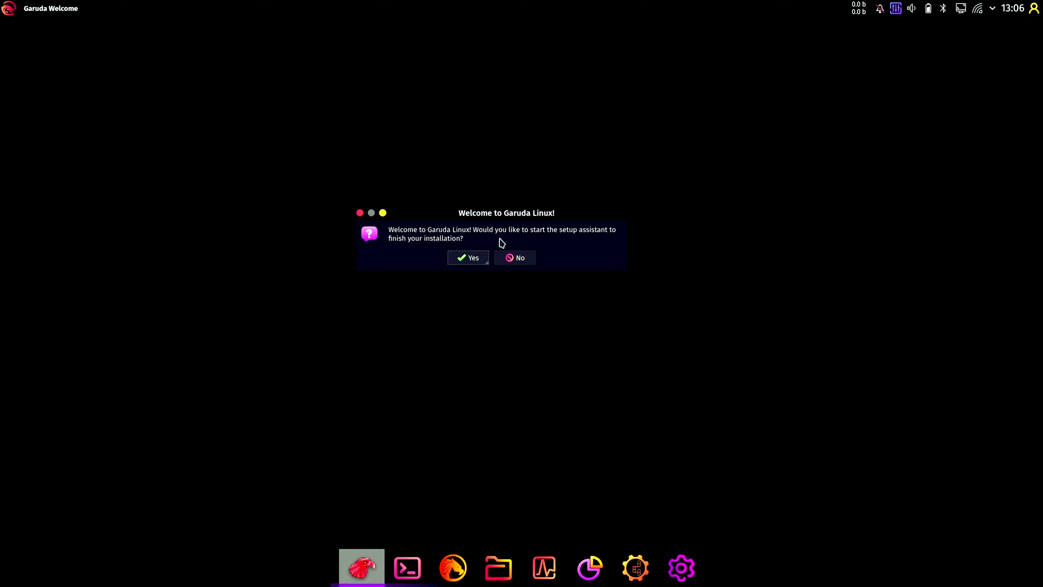
right_click(746, 212)
click(774, 216)
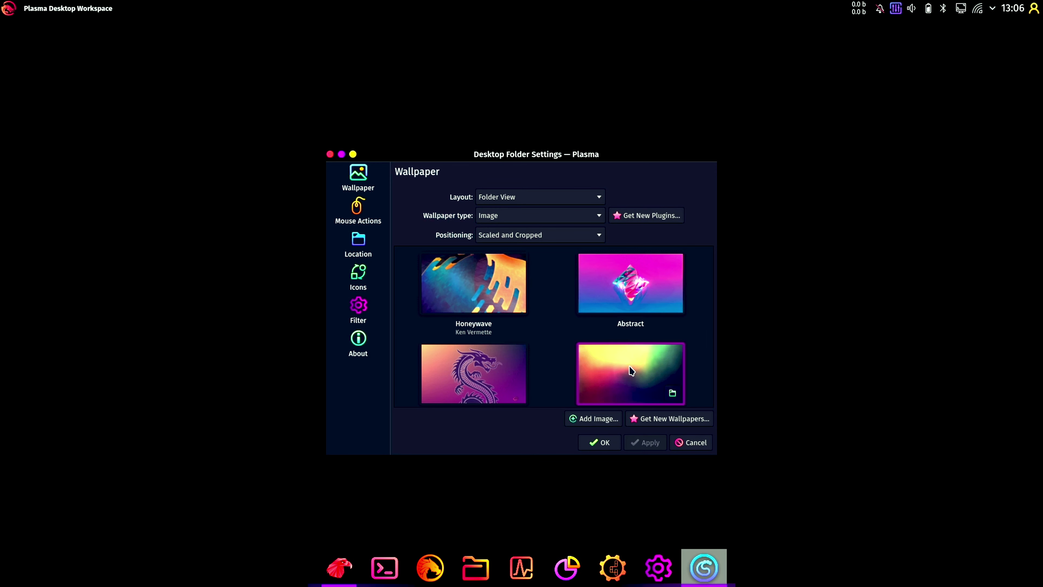
click(521, 372)
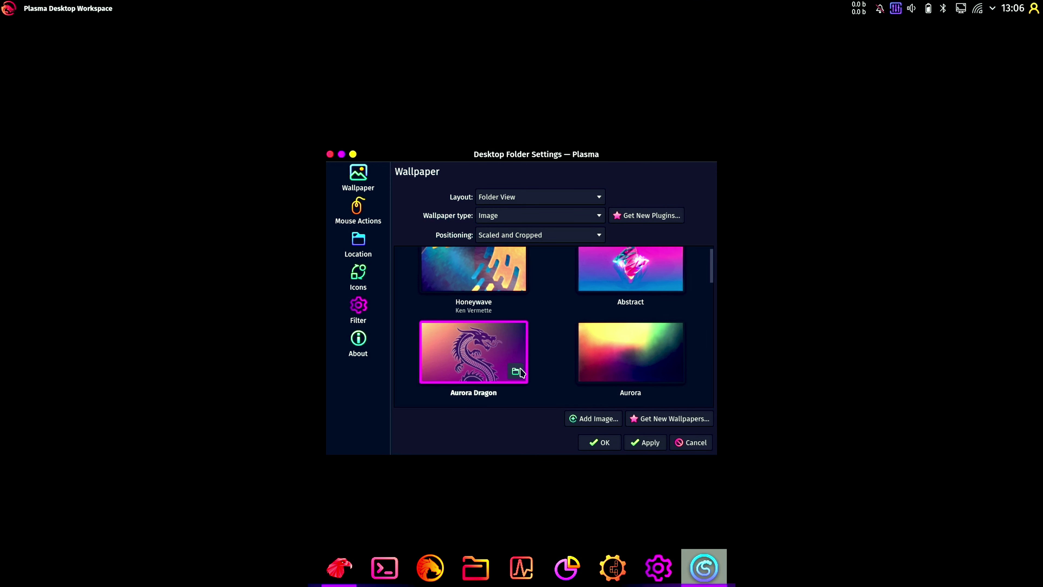
click(691, 442)
Reopen the desktop wallpaper settings and browse the list to apply the Ghosts image
right_click(734, 315)
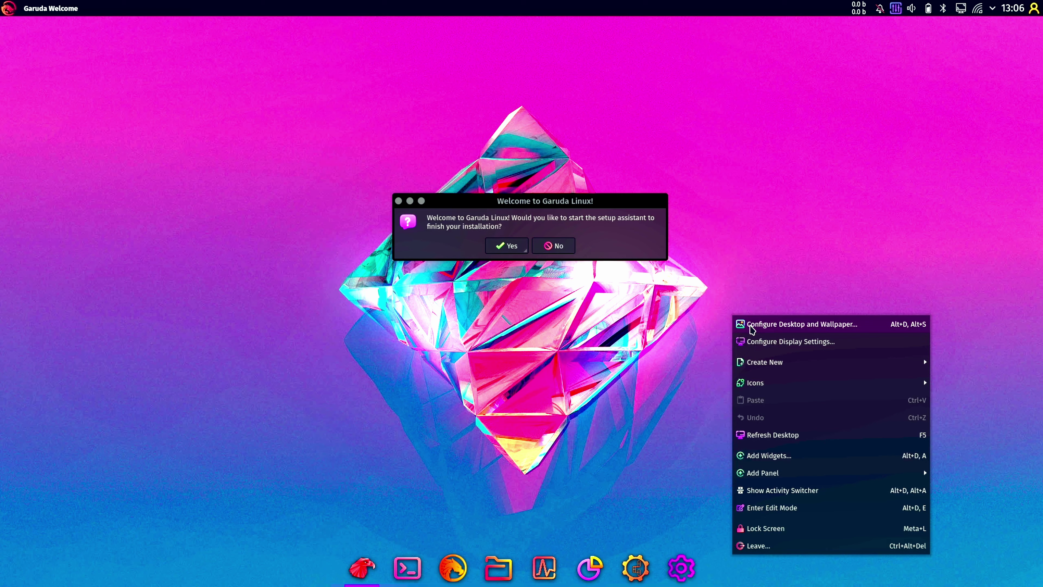
click(750, 322)
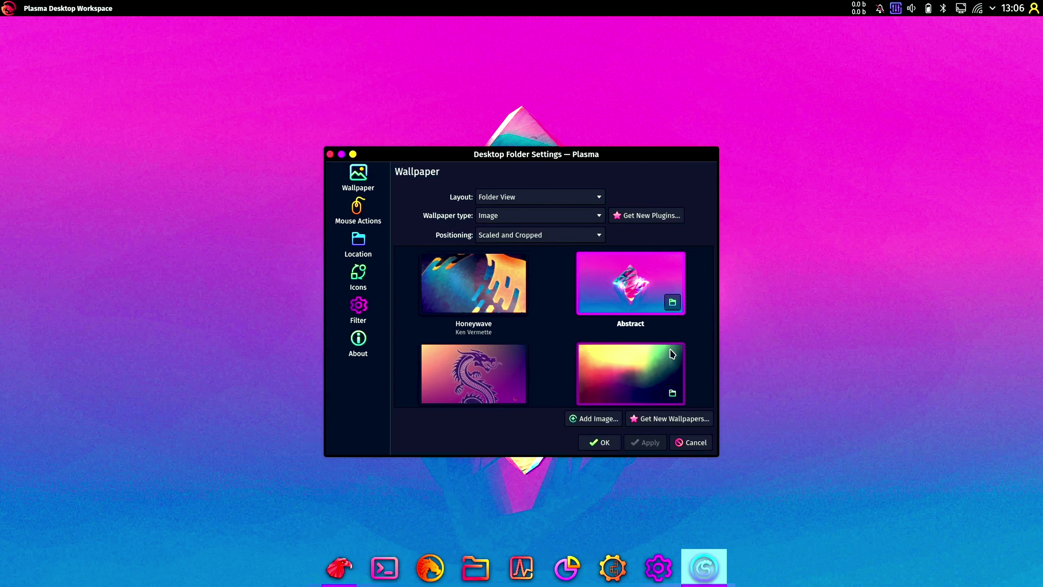
scroll(672, 354, down, 10)
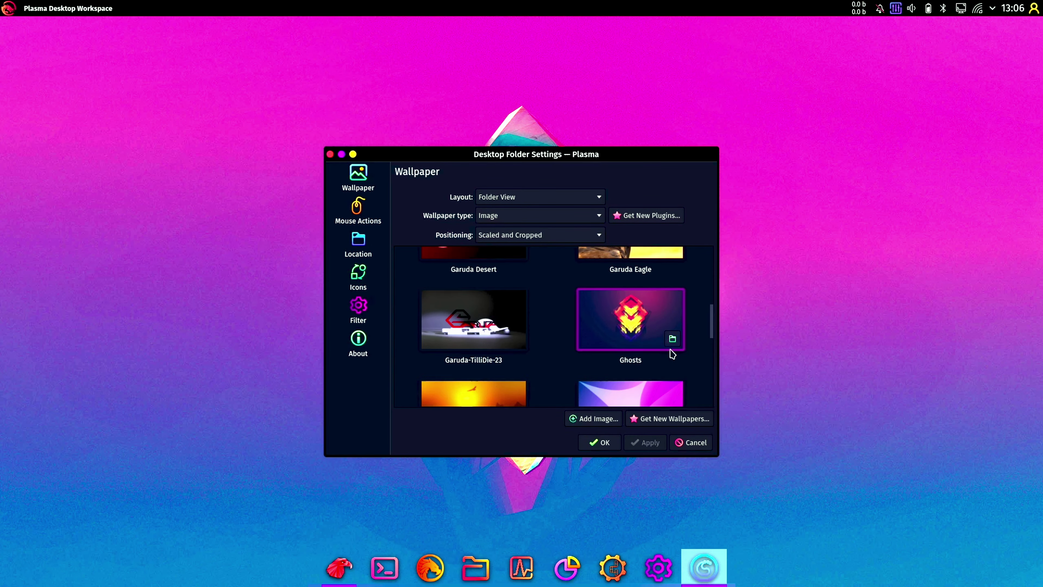
scroll(672, 354, up, 3)
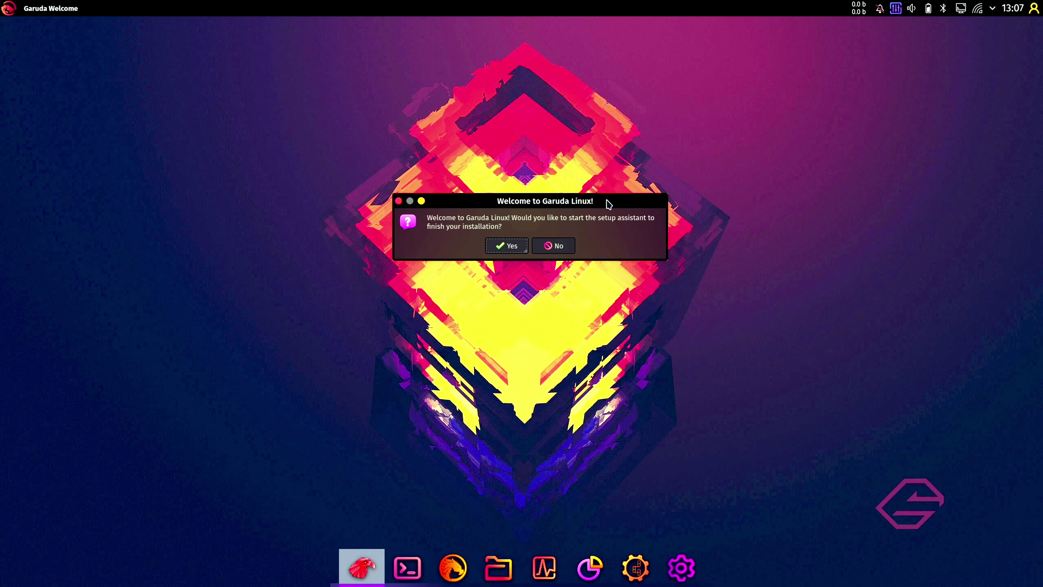
Start the Garuda setup assistant, accept the system update, and submit the sudo password
drag(609, 204, 599, 228)
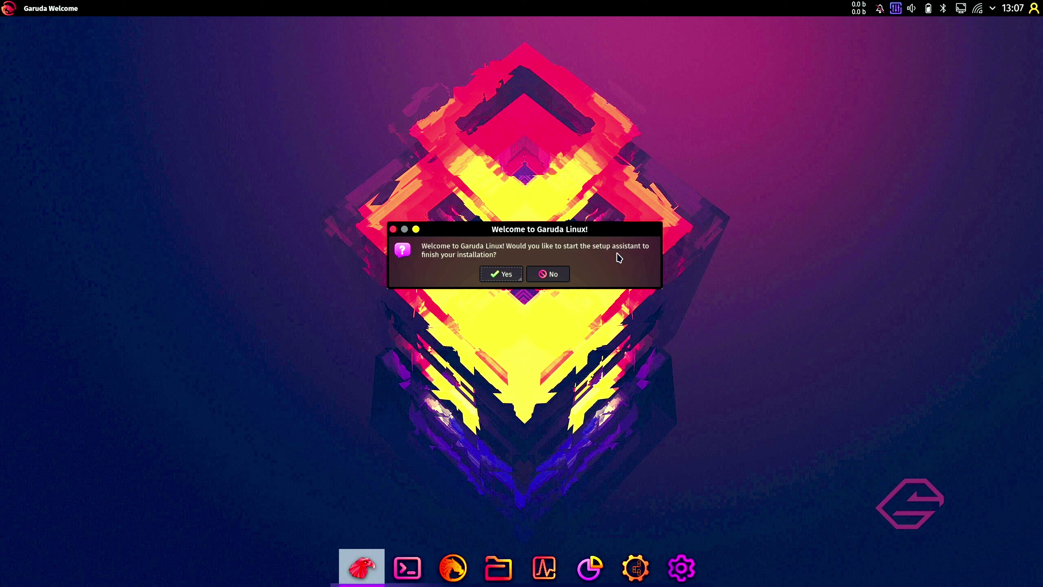
click(501, 274)
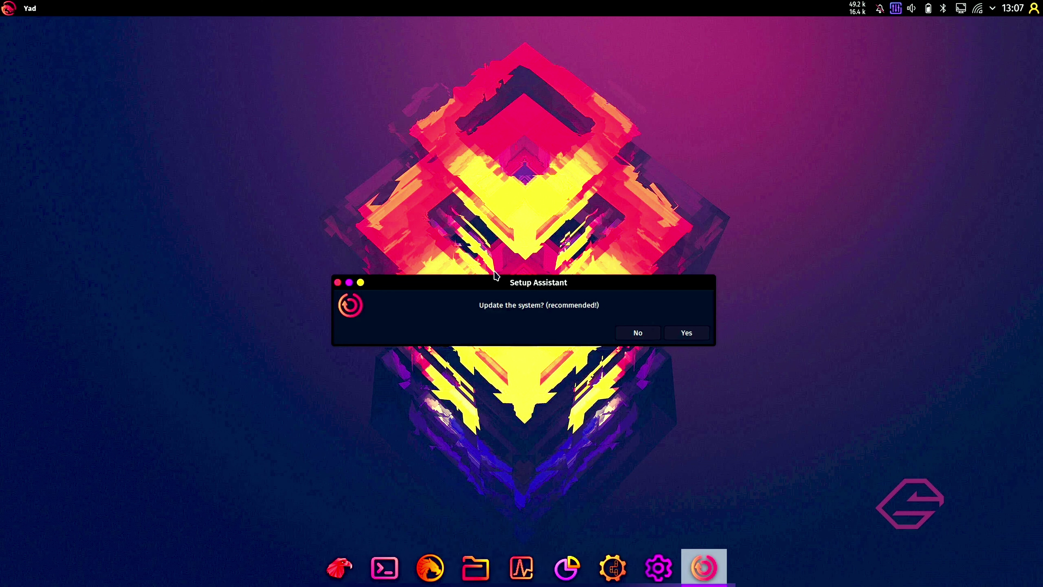
click(694, 336)
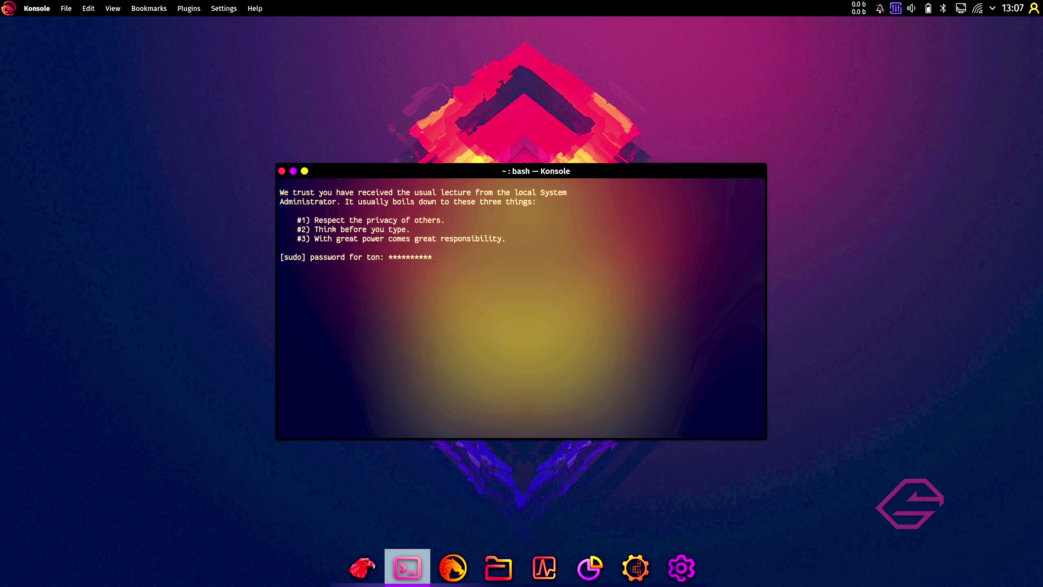
key(Return)
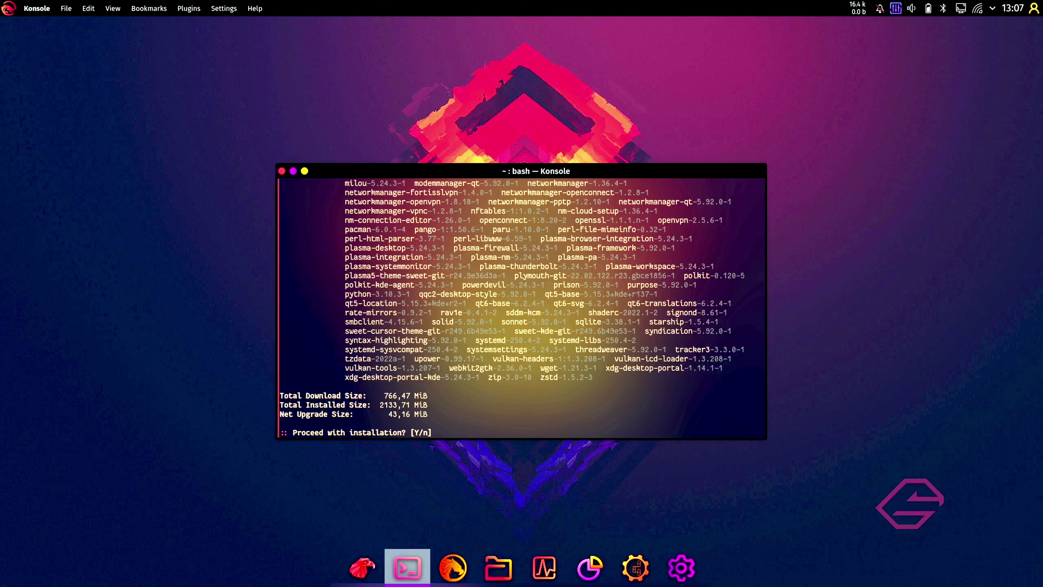
Confirm the 766,47 MiB package upgrade and let the system update finish
key(Return)
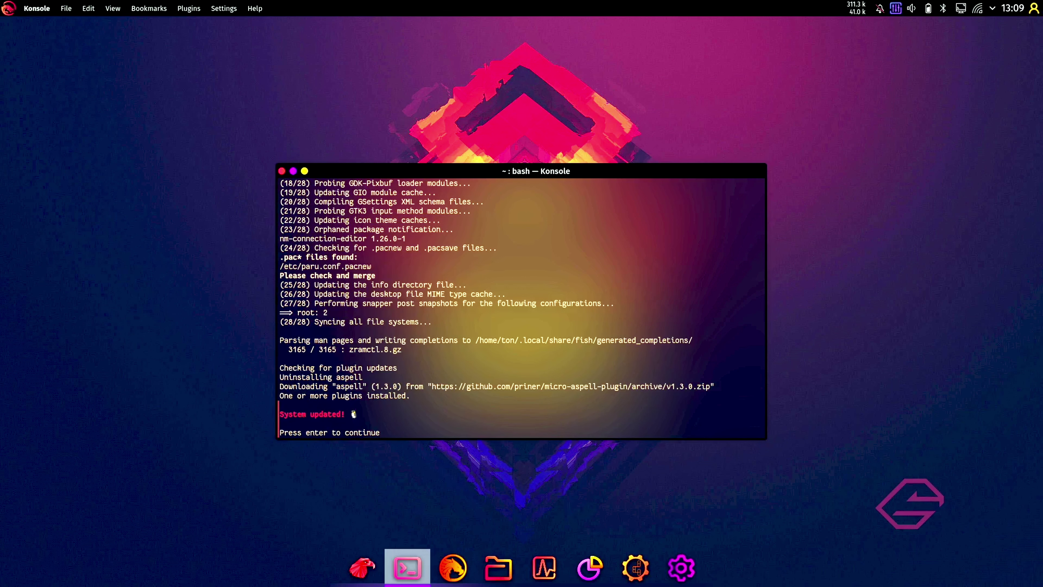
Close the finished update terminal and decline the post-installation wizard
key(Return)
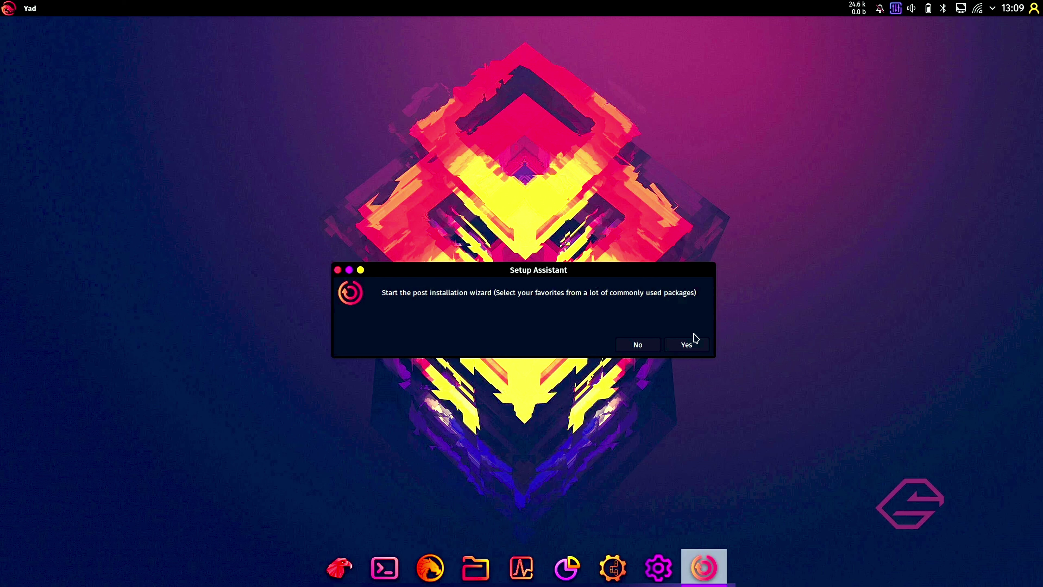
click(646, 349)
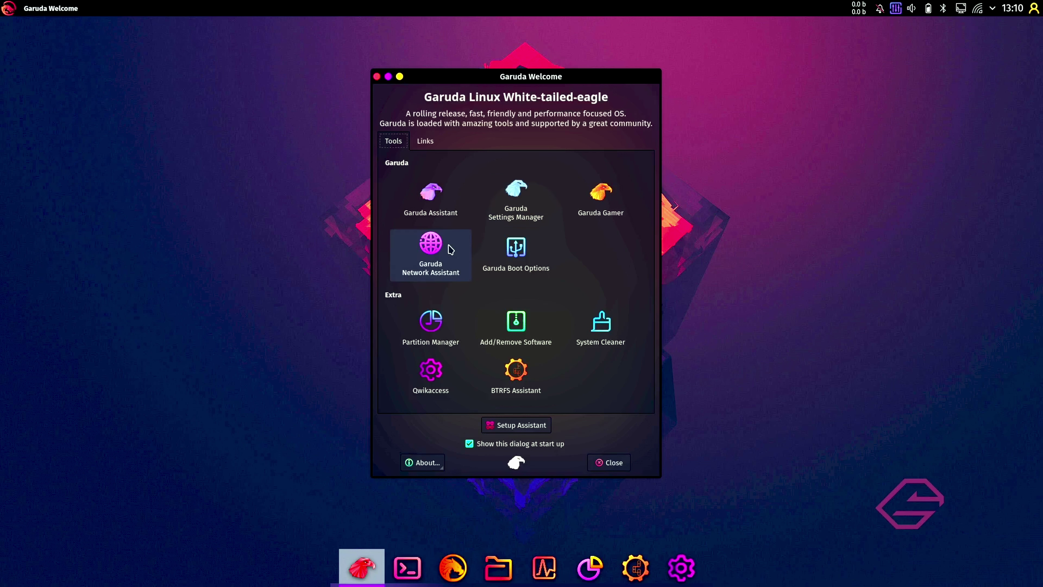
click(513, 203)
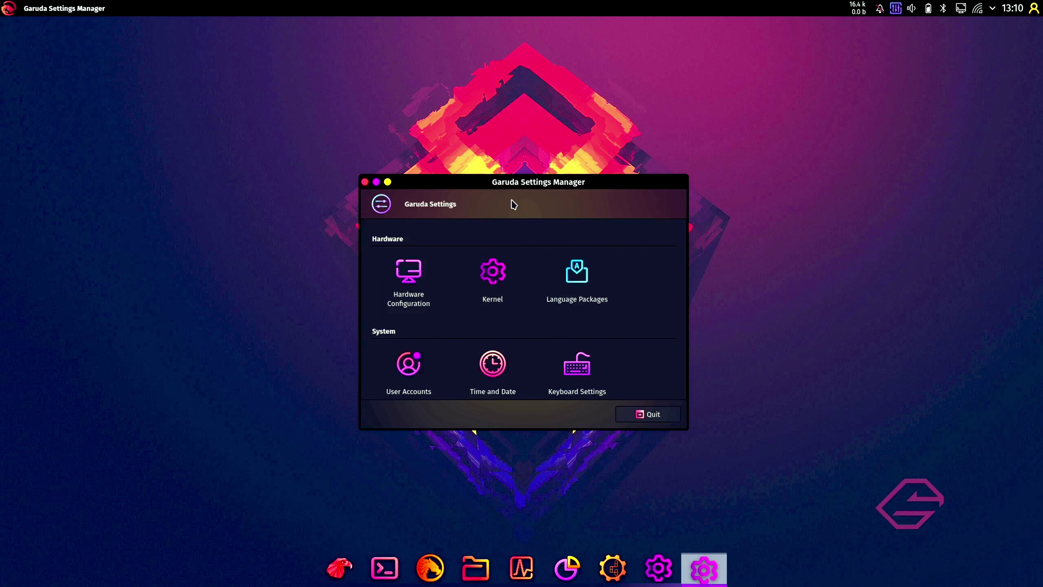
click(495, 294)
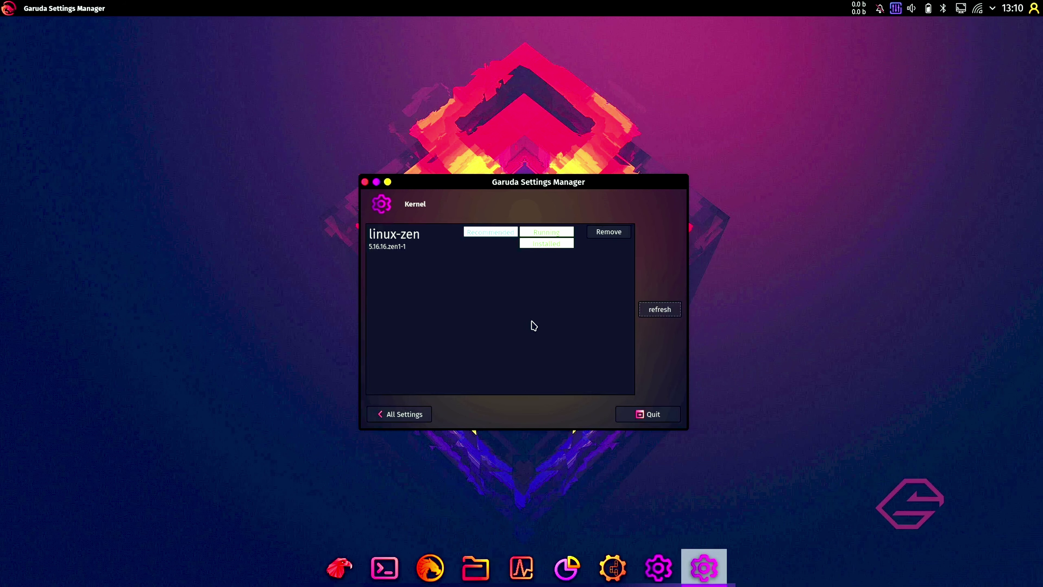
click(411, 412)
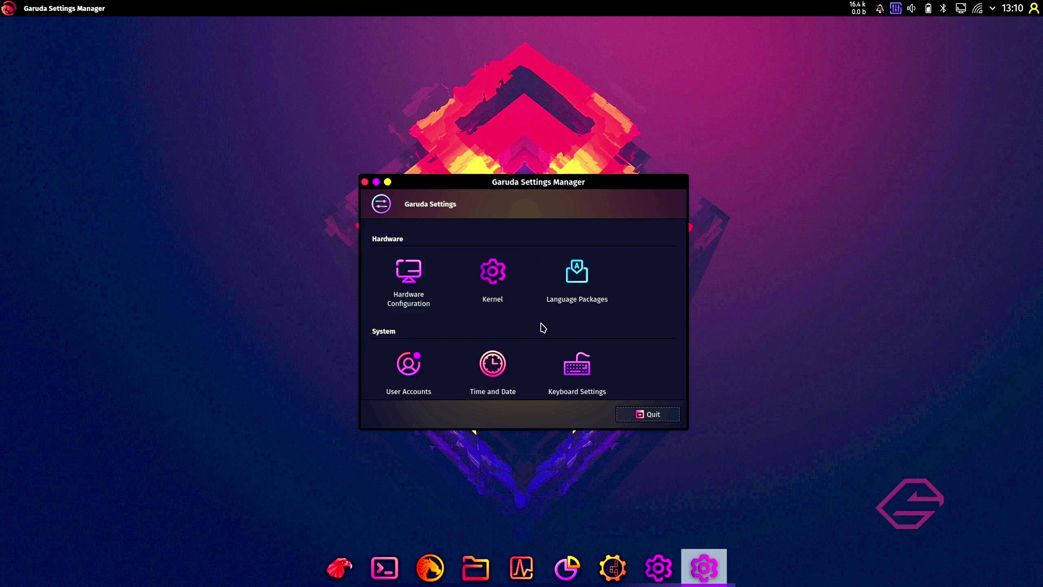
scroll(543, 328, down, 2)
scroll(543, 327, up, 2)
scroll(543, 328, down, 2)
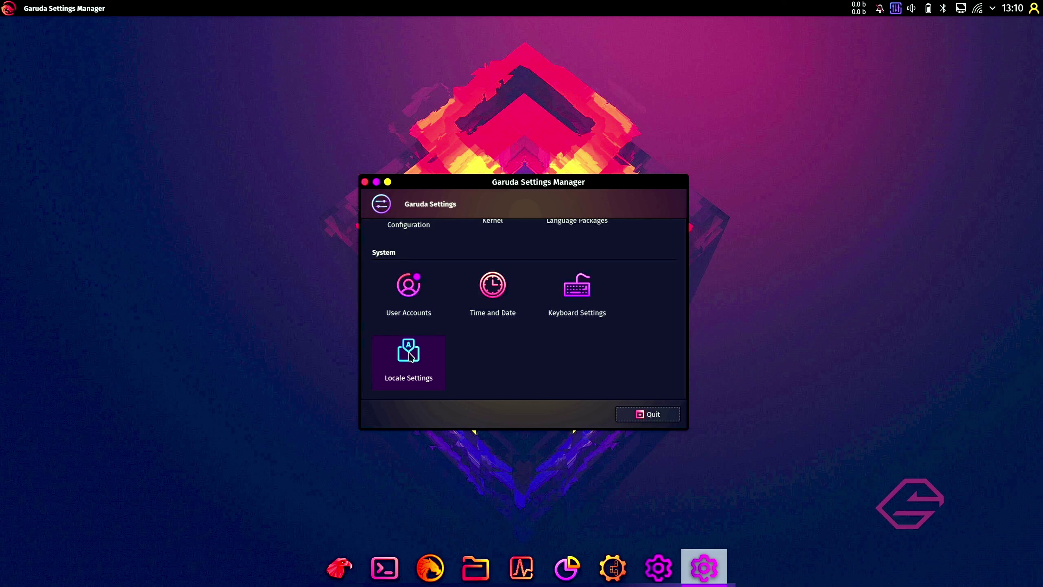
click(653, 414)
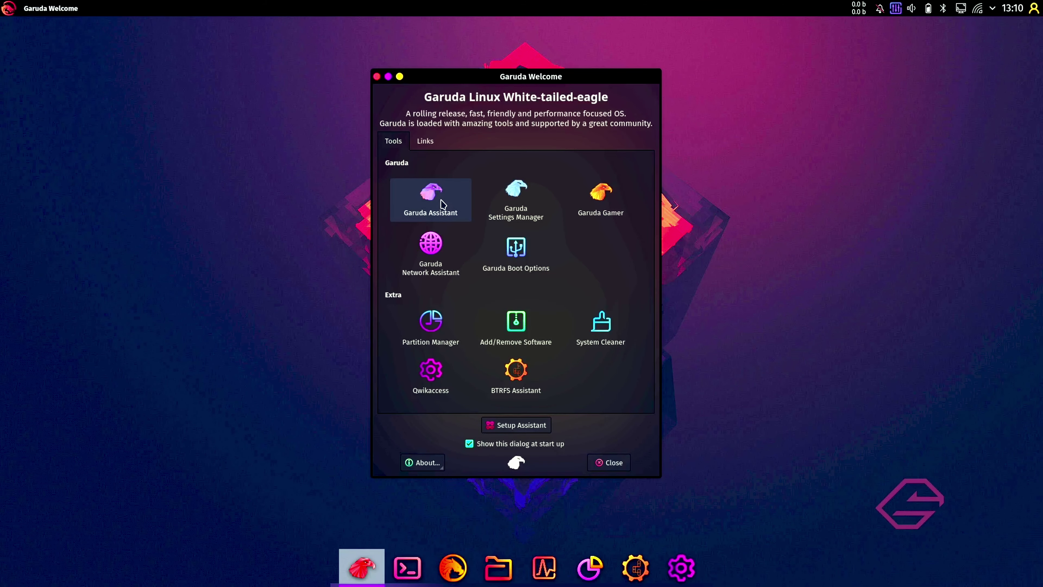
Open Garuda Assistant from Garuda Welcome and view its BTRFS/Snapper page
click(425, 206)
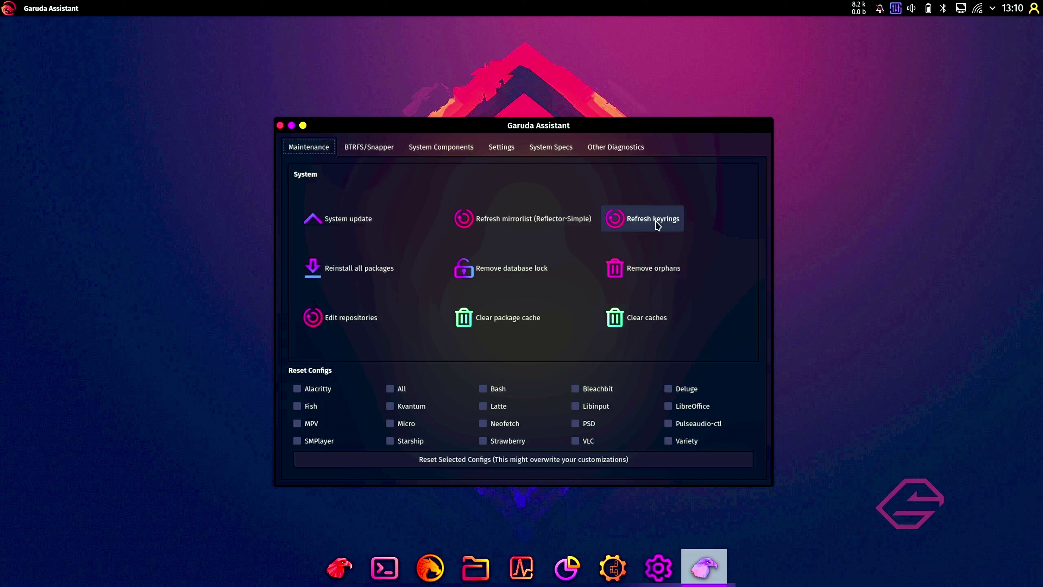
click(388, 150)
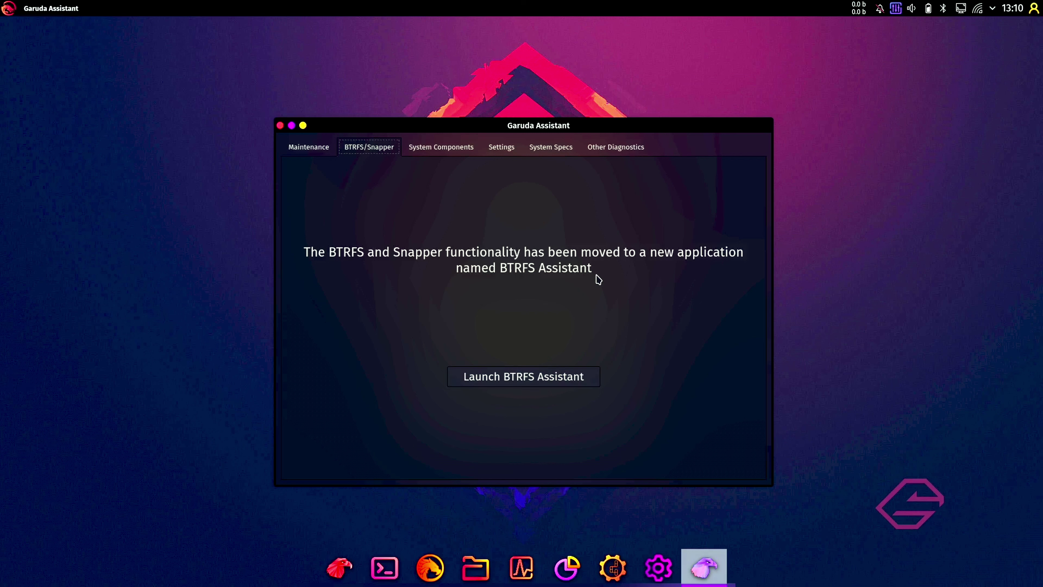
Launch BTRFS Assistant with the administrator password and browse its Subvolumes and Snapper tabs
click(541, 377)
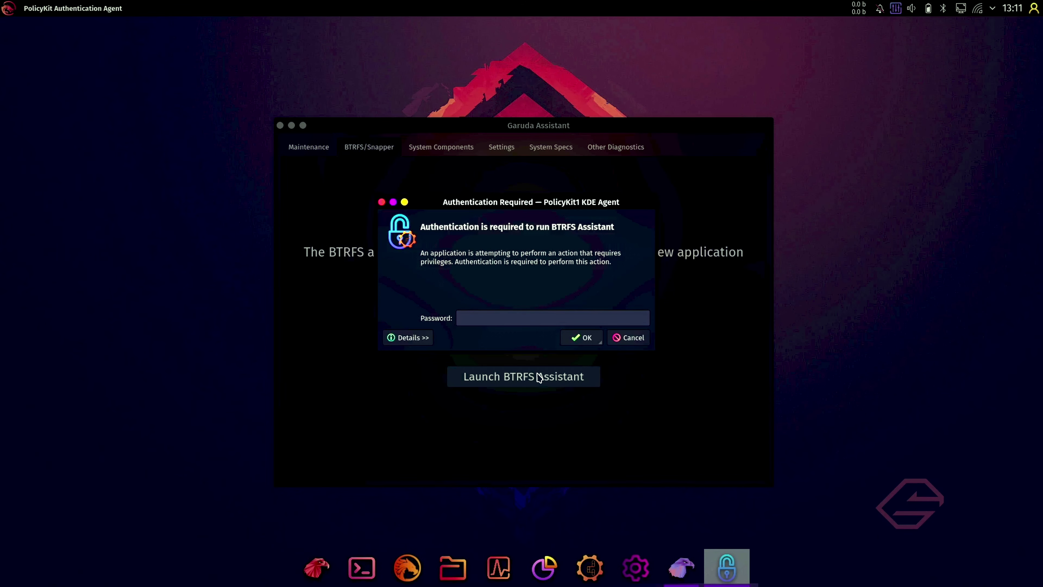
text(**********)
key(Return)
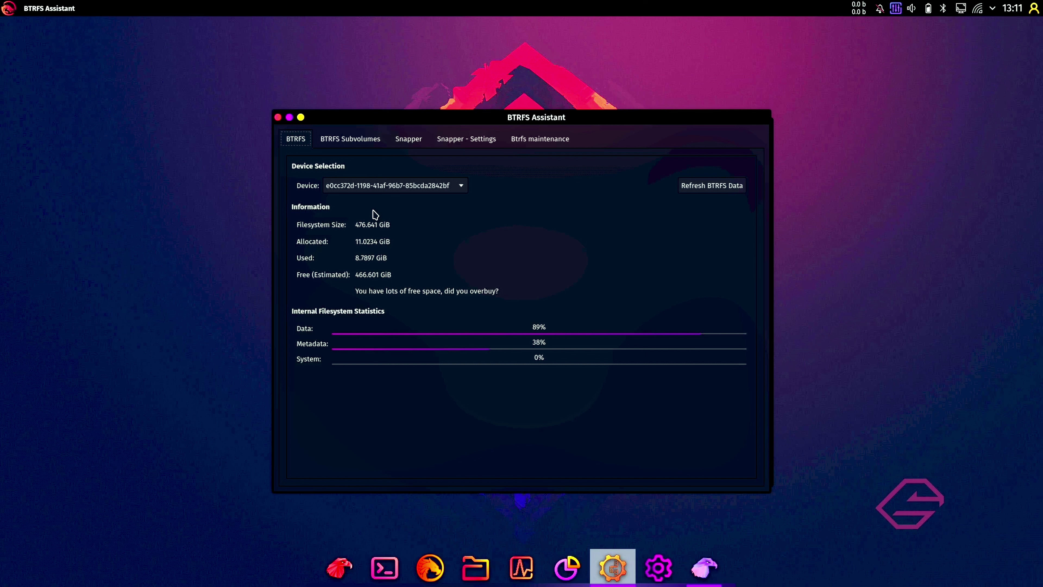
click(365, 142)
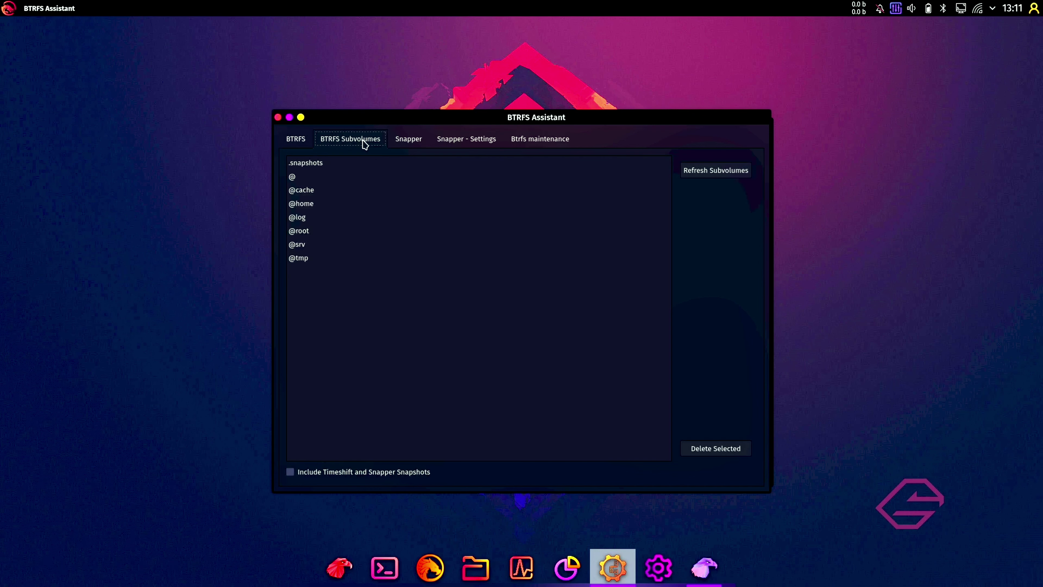
click(421, 138)
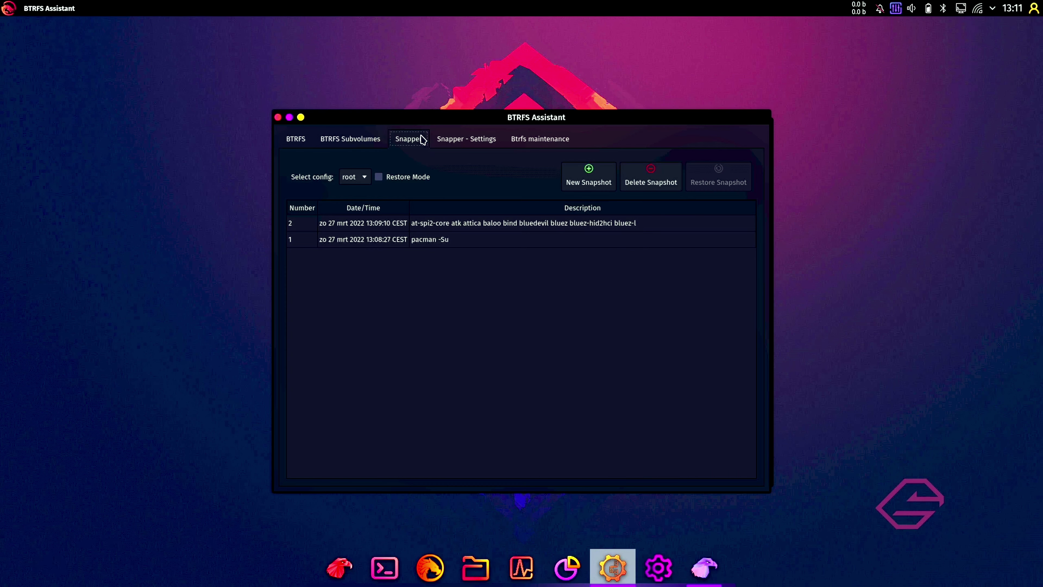
Take a new Manual Snapshot of root, then review Snapper settings and Btrfs maintenance schedules
click(579, 179)
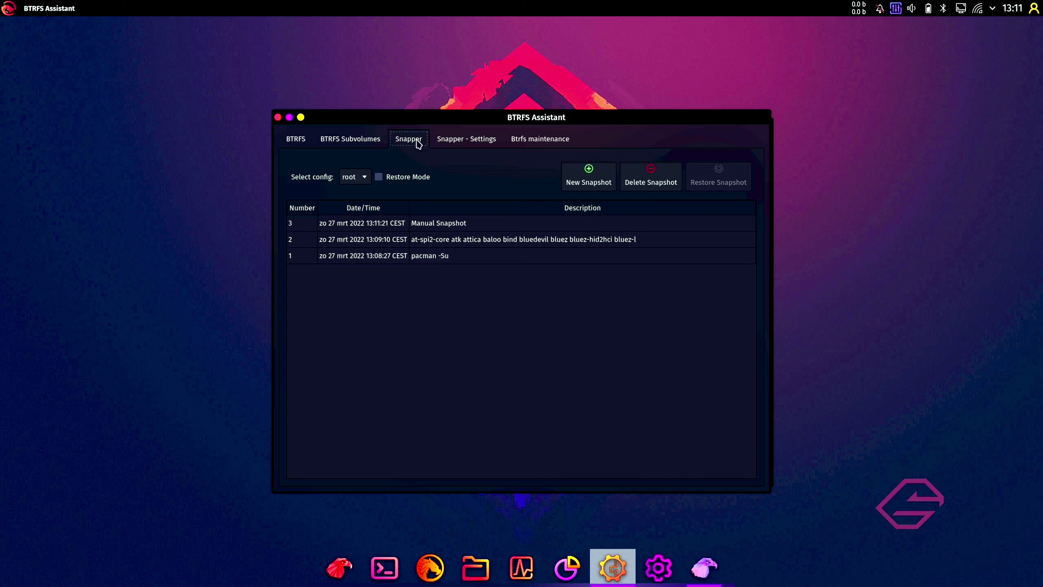
click(475, 139)
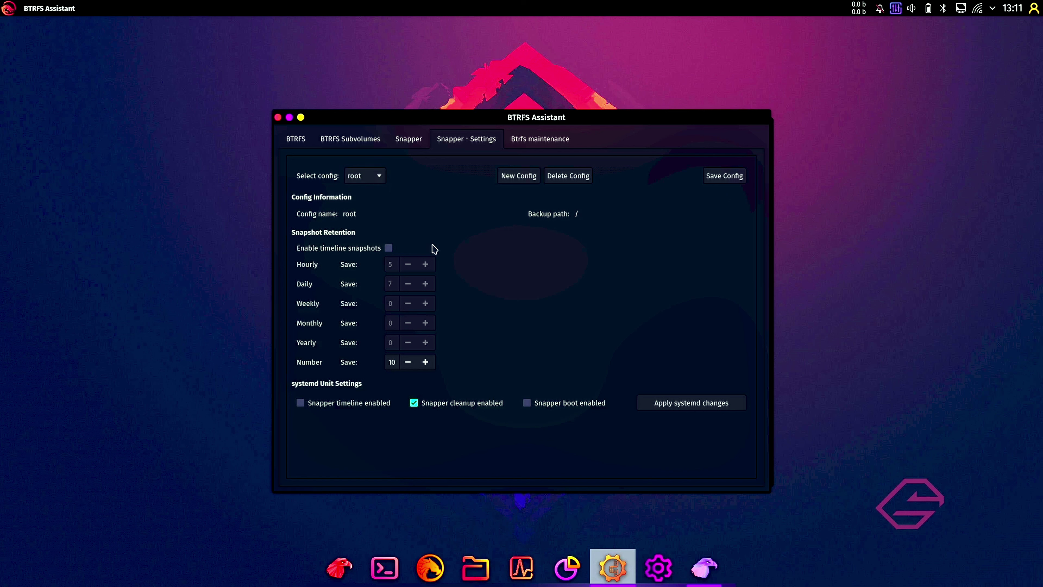
click(548, 146)
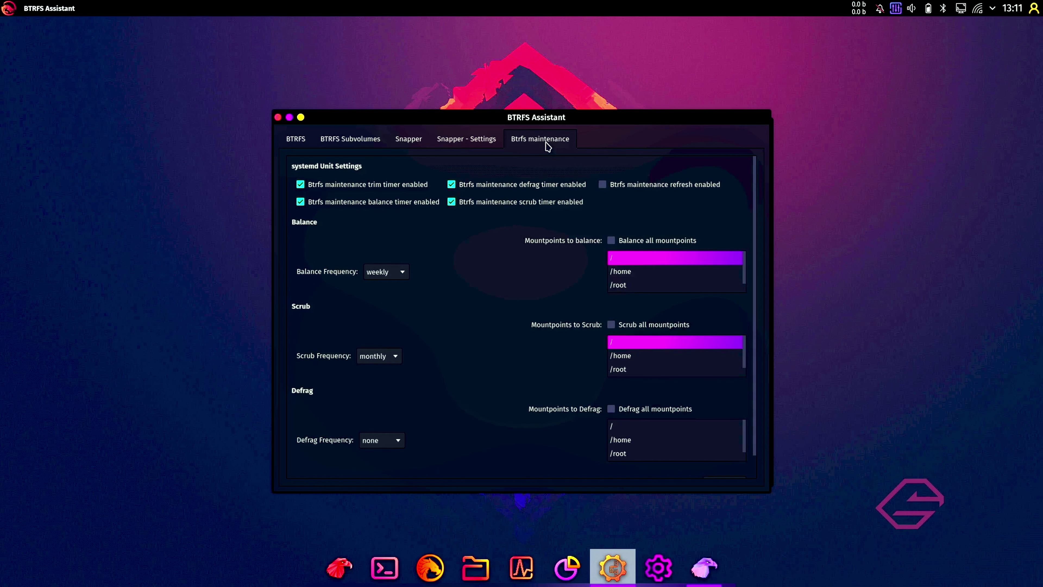
Close BTRFS Assistant and enable UFW in System Components, applying with the administrator password
click(278, 118)
click(457, 149)
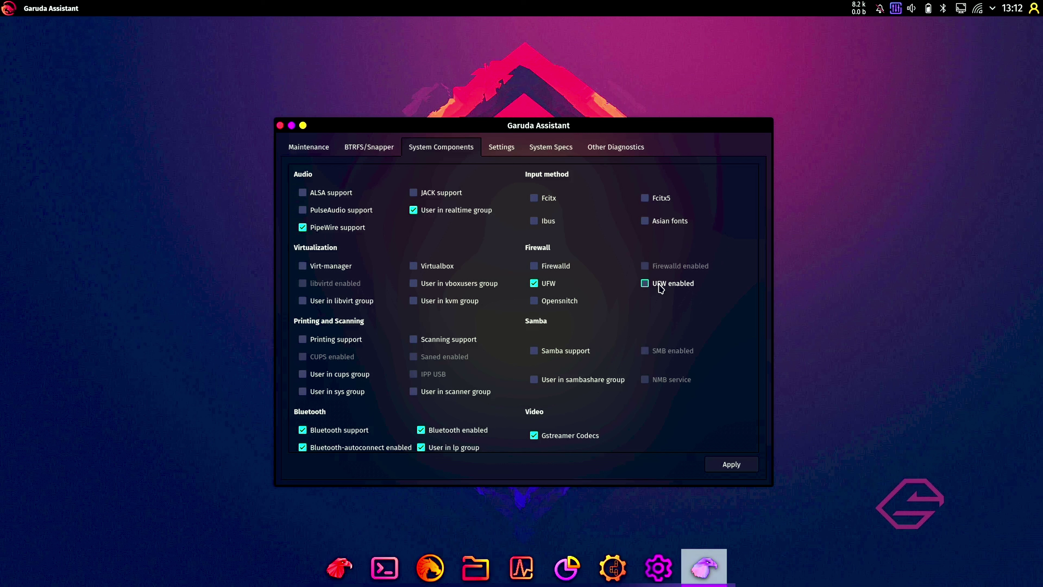
click(645, 284)
click(731, 471)
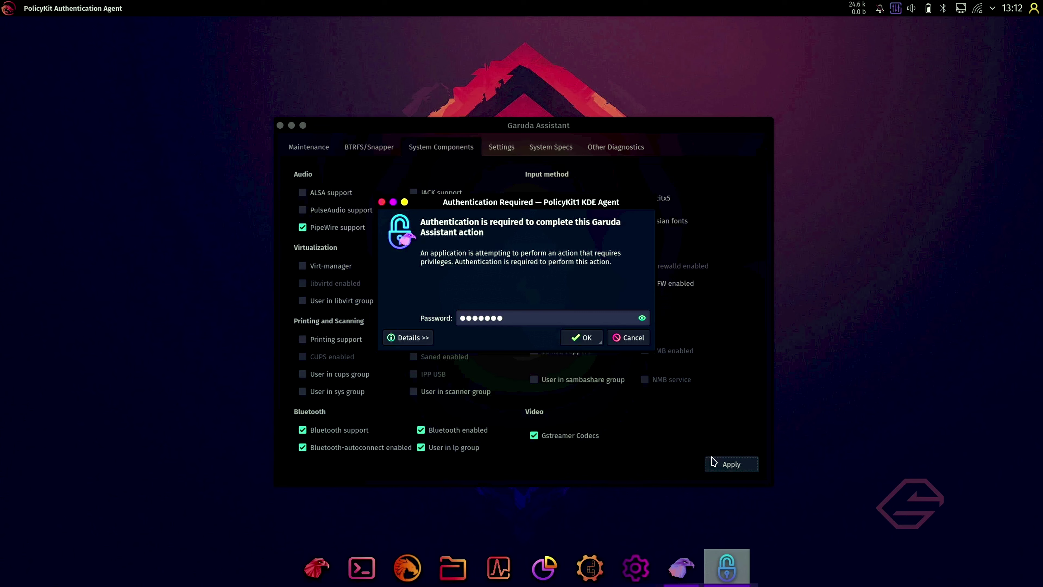
text(••)
click(588, 337)
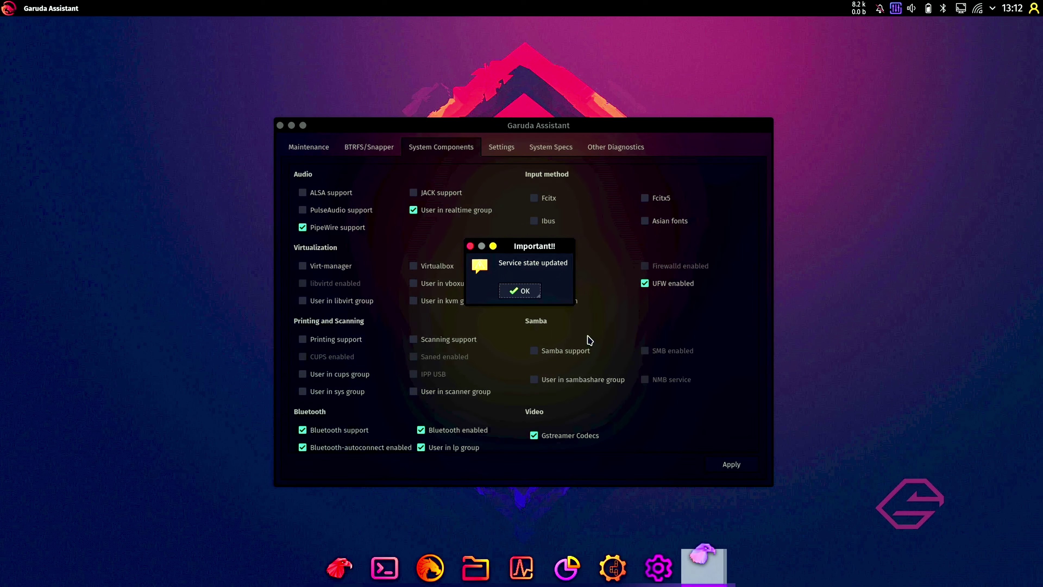
click(520, 291)
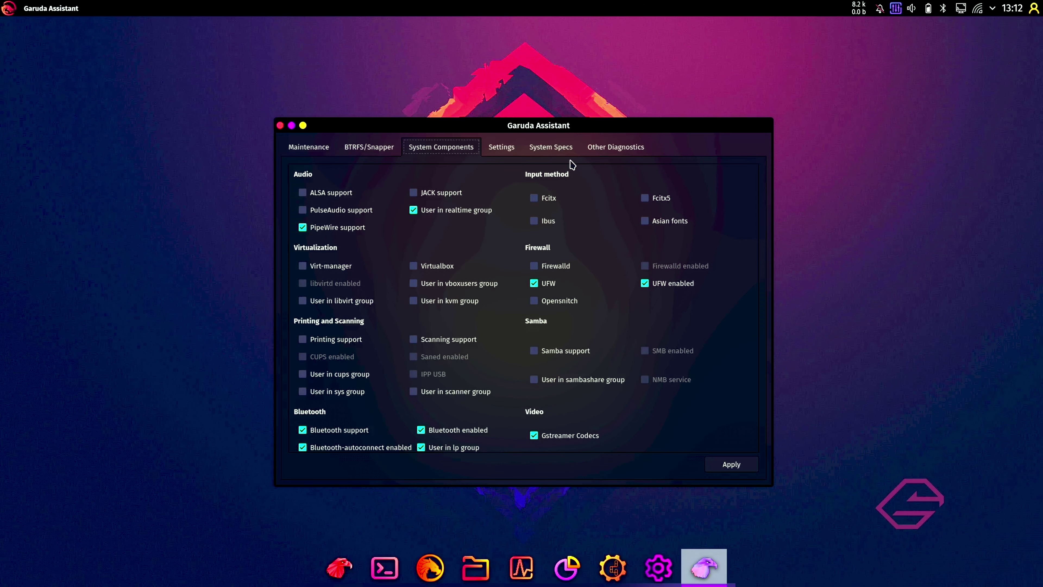
click(510, 152)
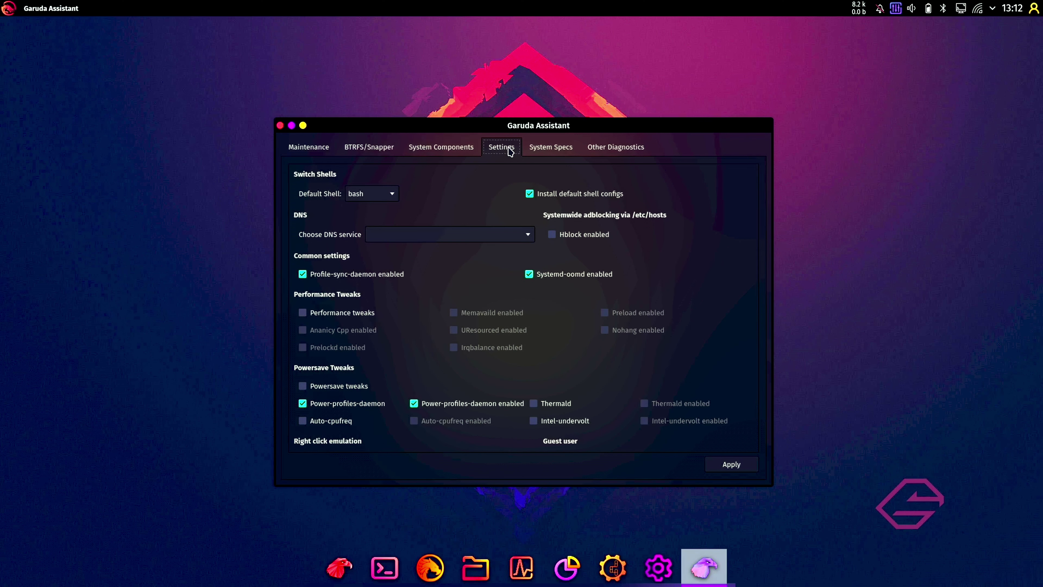
click(392, 195)
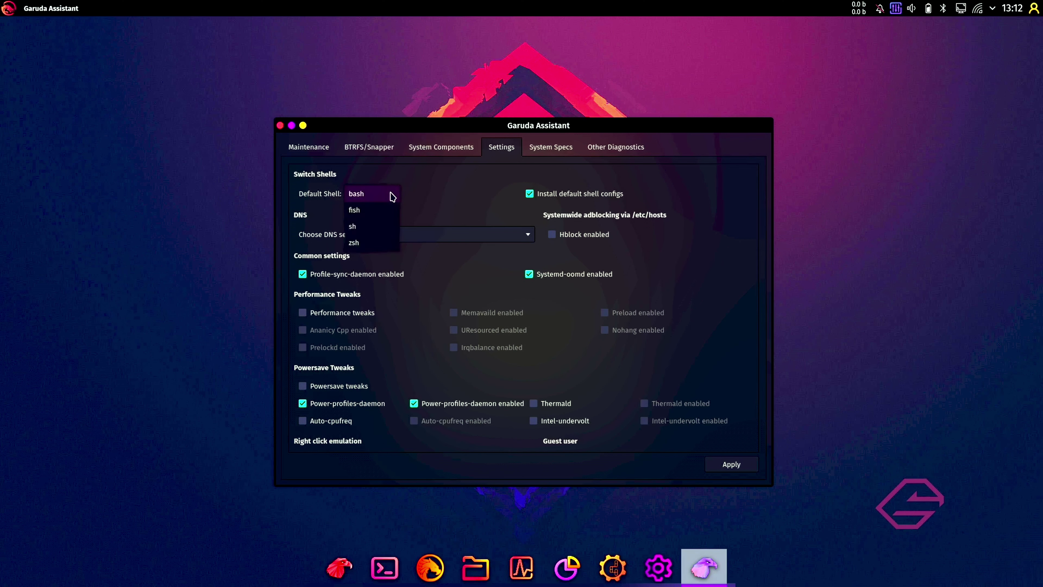
click(376, 243)
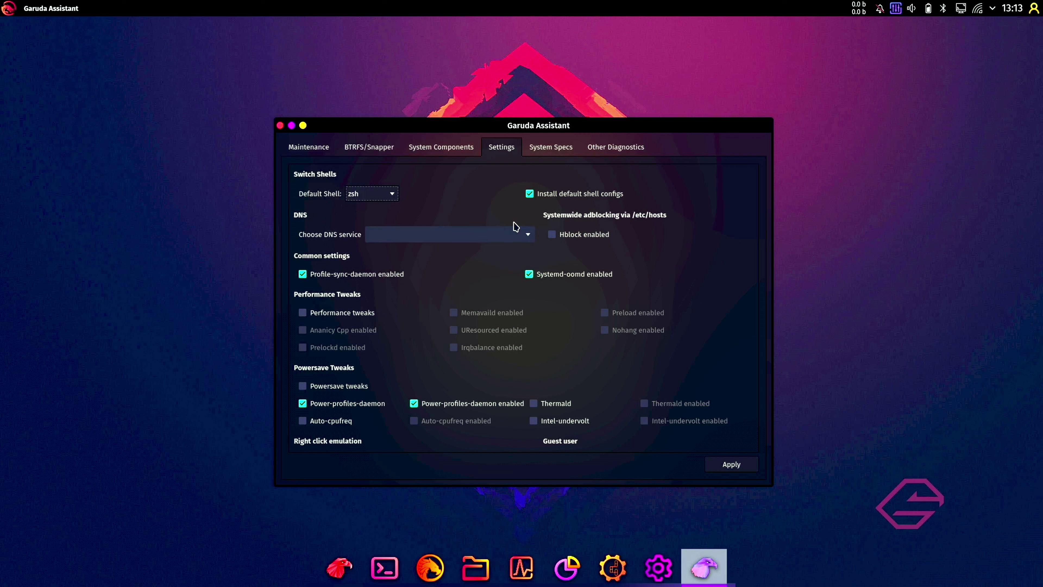
click(558, 153)
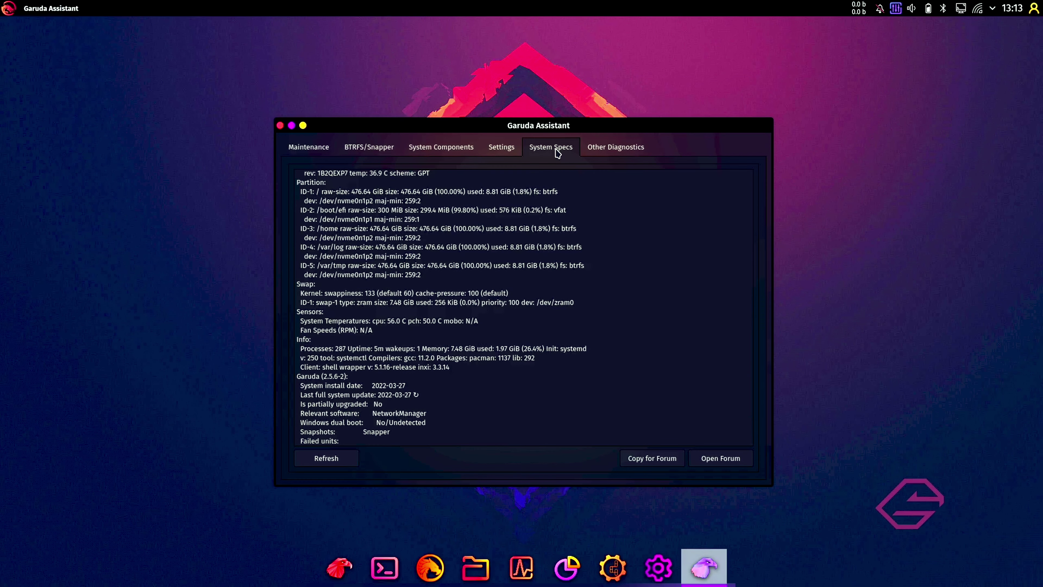
click(625, 152)
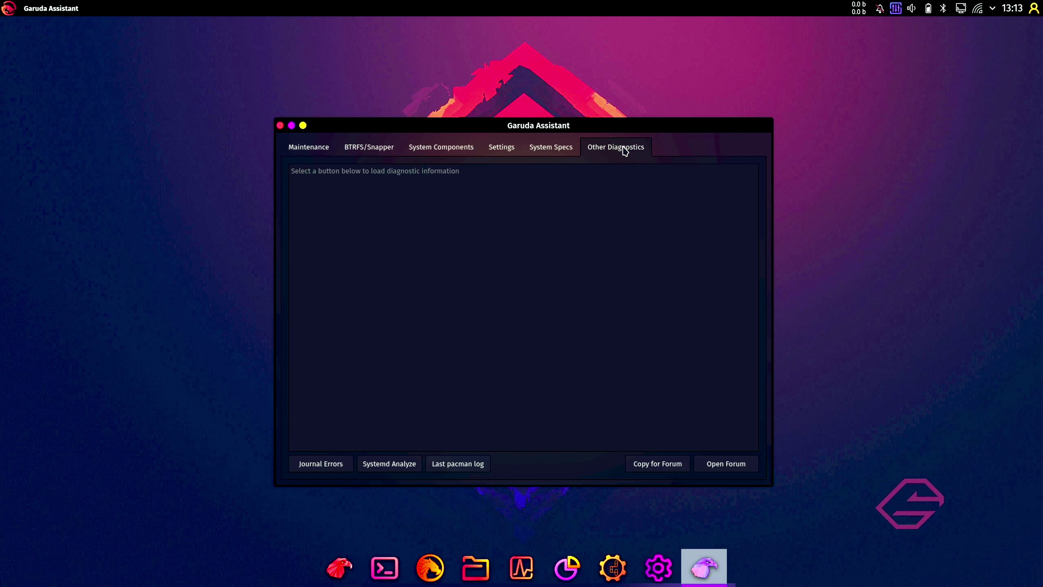
click(503, 148)
Apply the shell changes with the admin password and install the 10 zsh packages including garuda-zsh-config
click(732, 466)
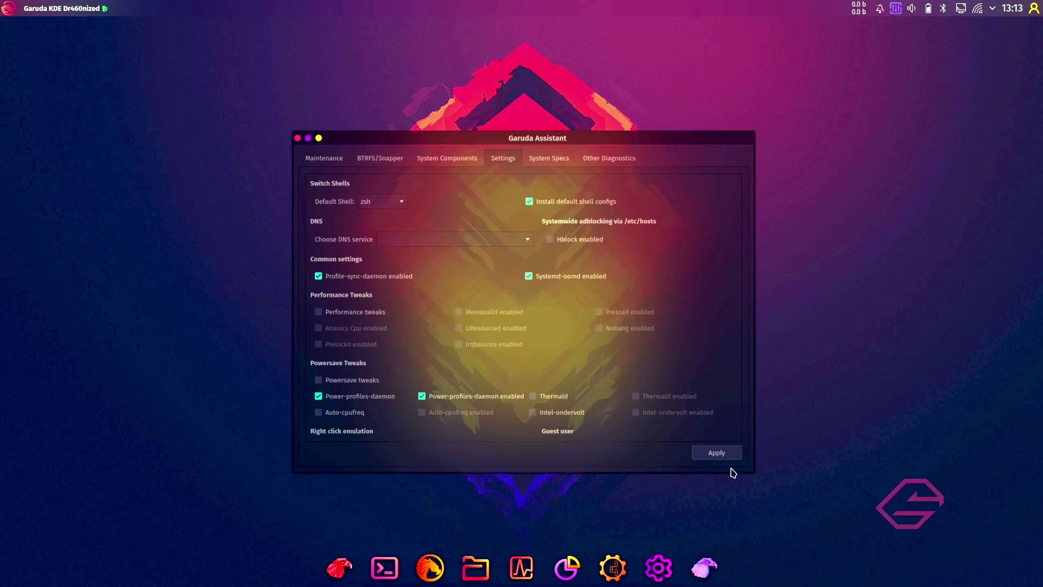
text(●●)
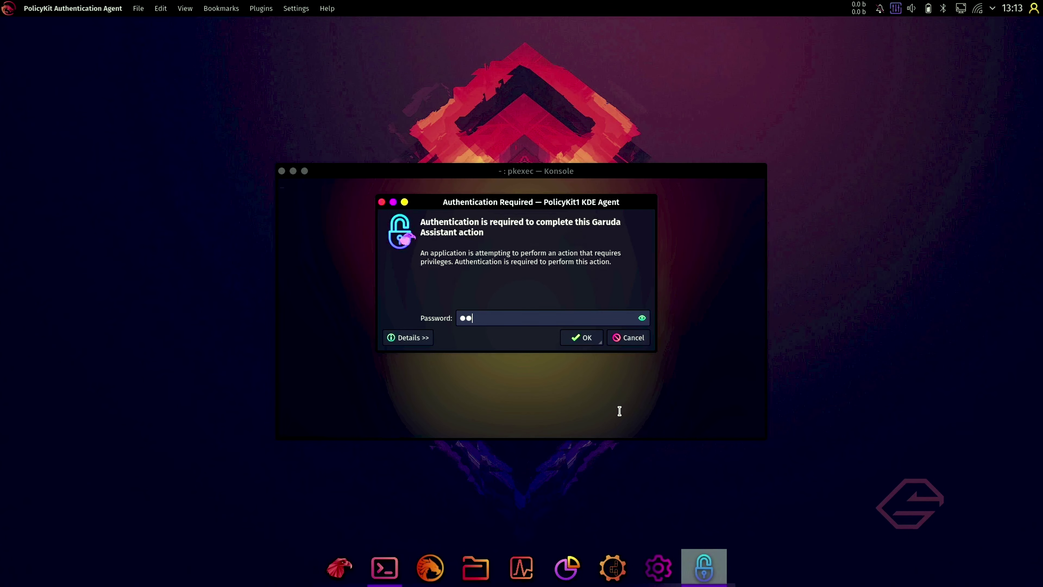
text(●●●●)
key(Return)
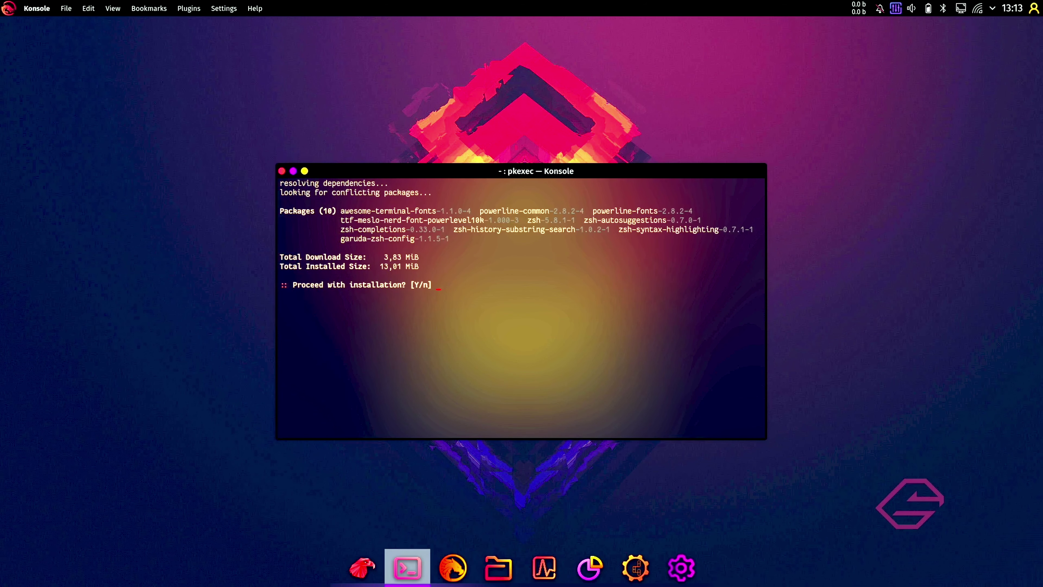
key(Return)
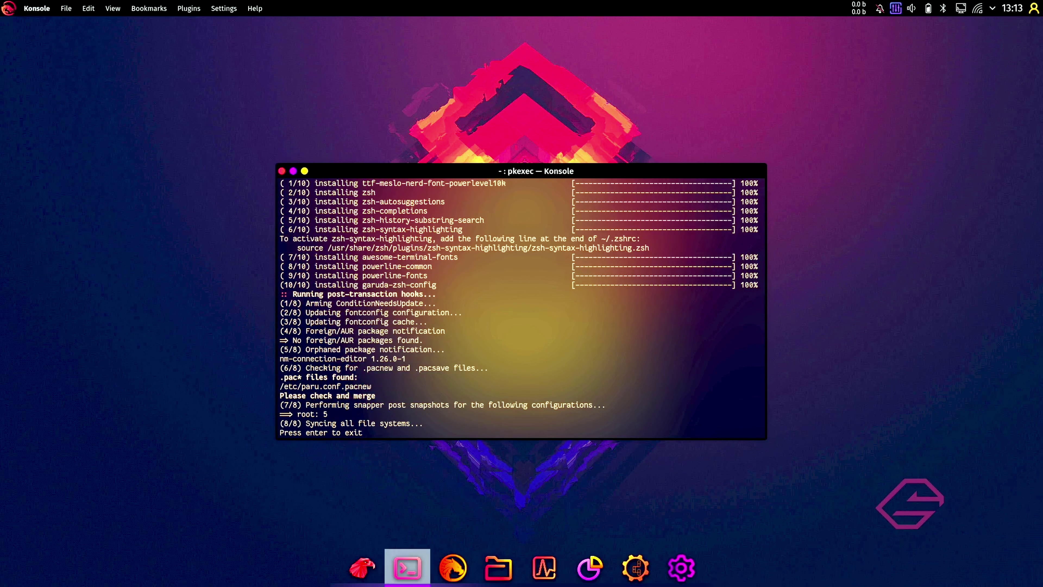
key(Return)
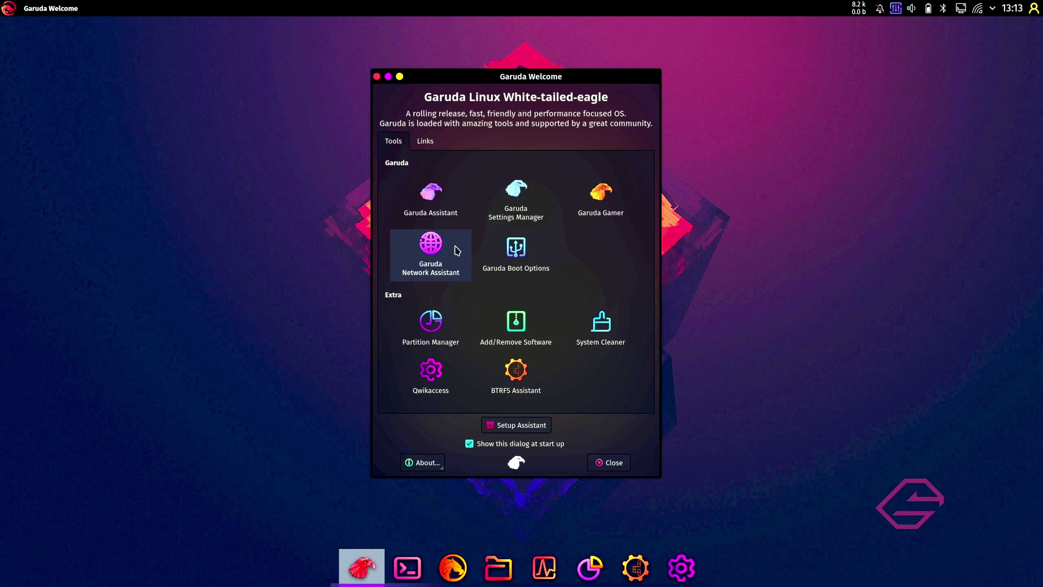
click(523, 267)
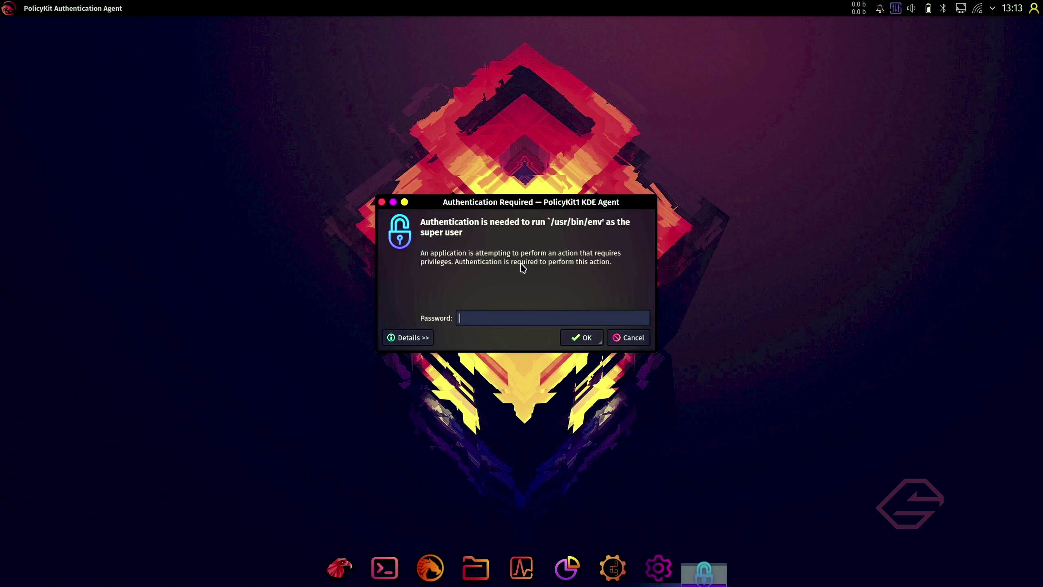
text(a)
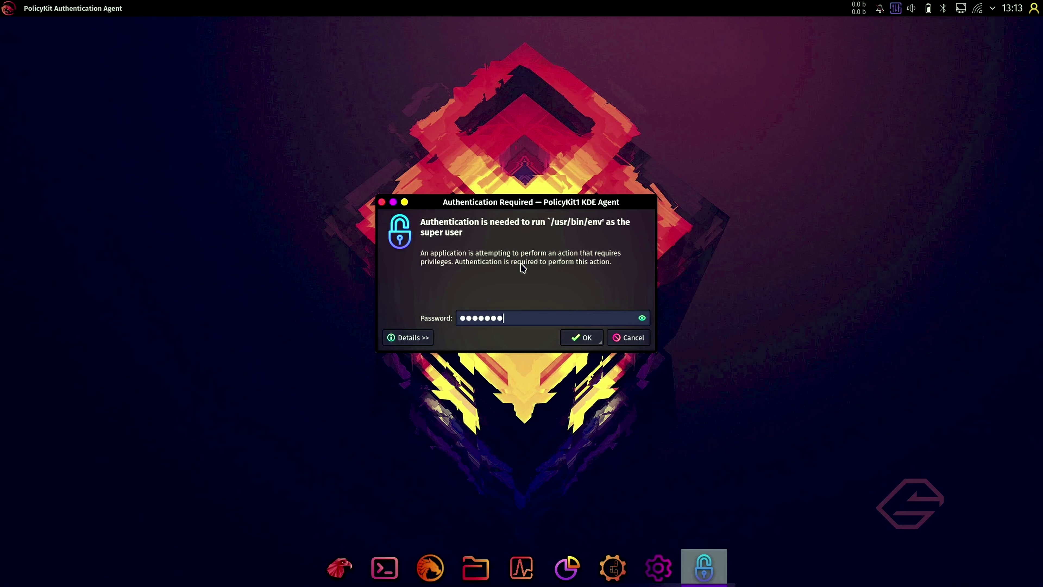
key(Return)
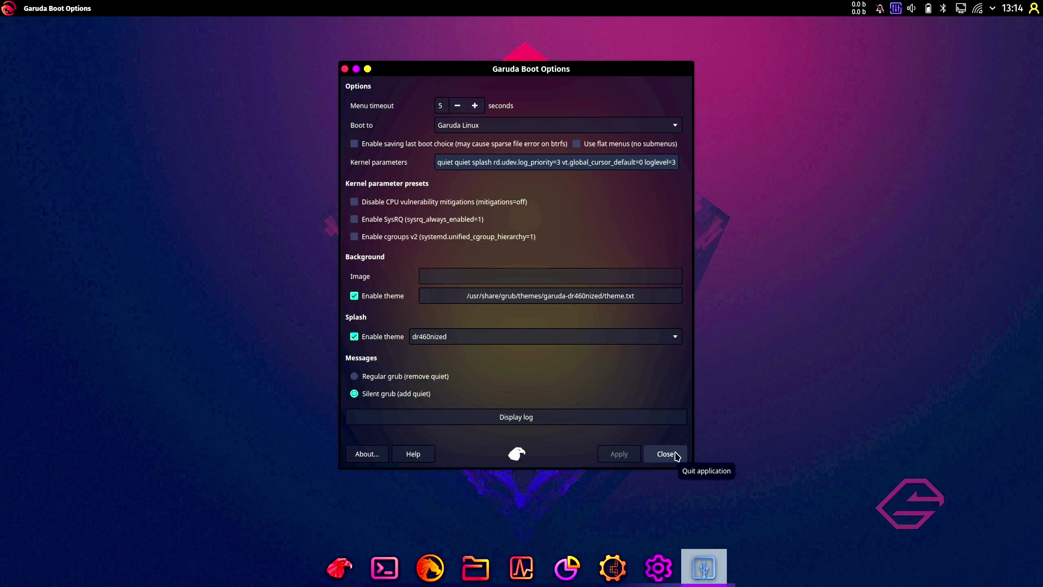
click(665, 453)
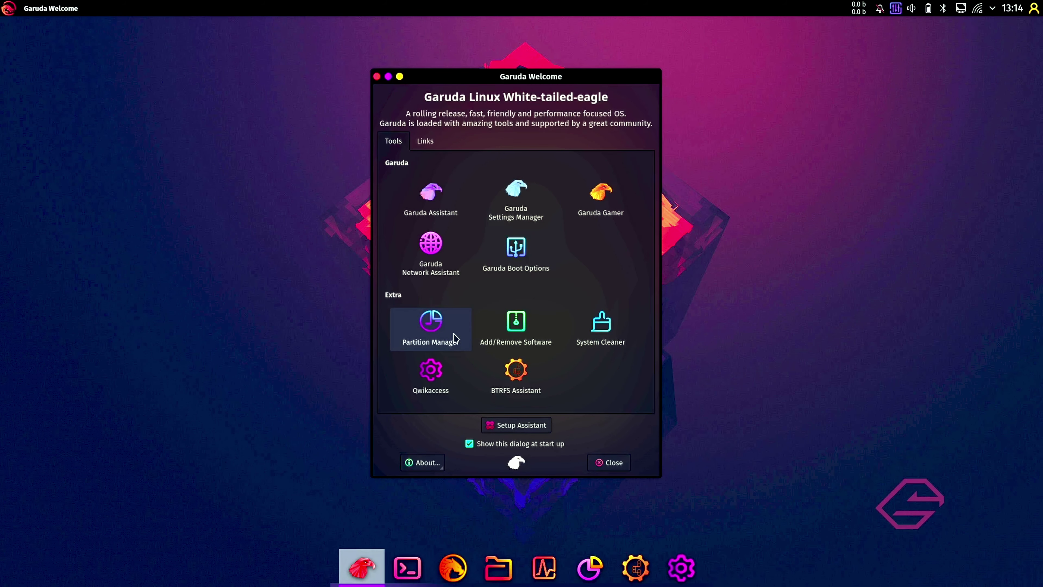
Open Add/Remove Software, then start the System Cleaner install of stacer and qt5-charts with the admin password
click(519, 344)
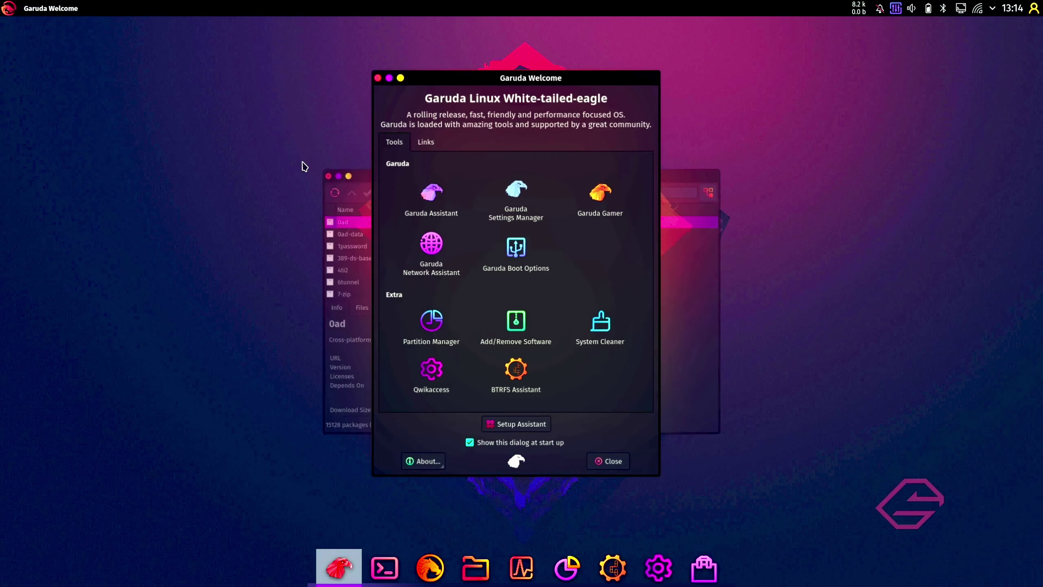
click(598, 324)
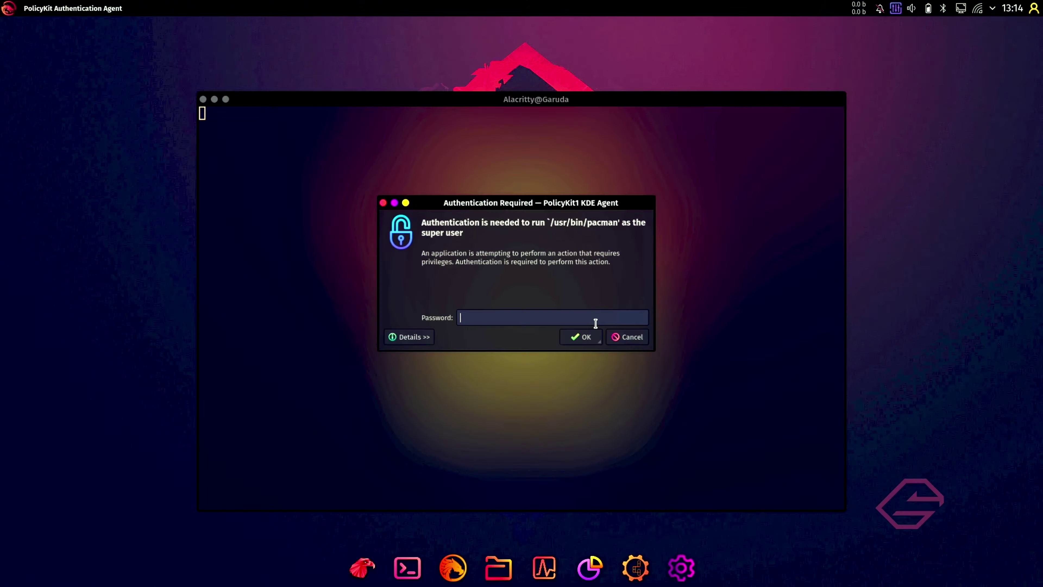
text(p)
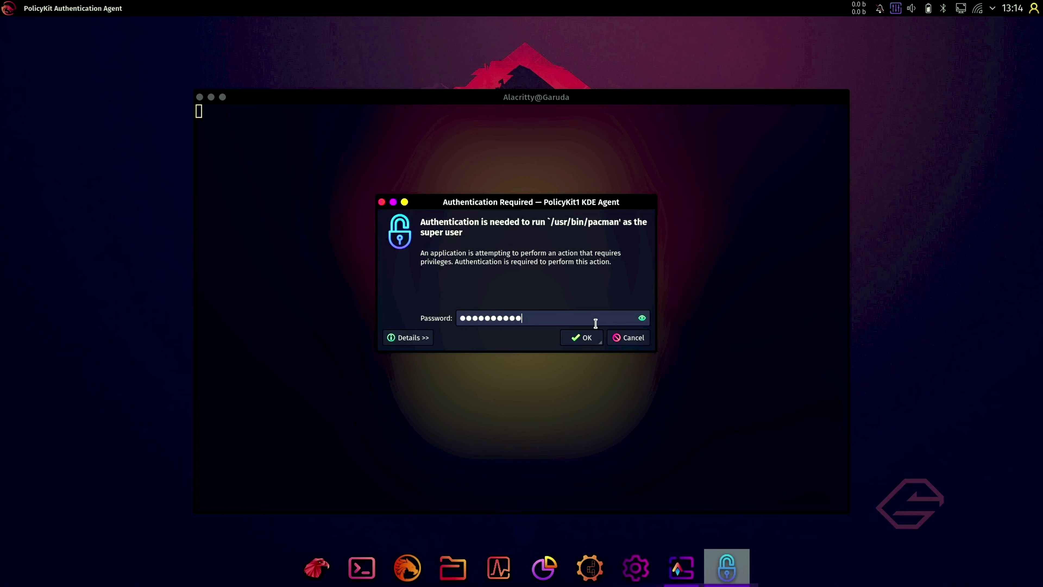
key(Return)
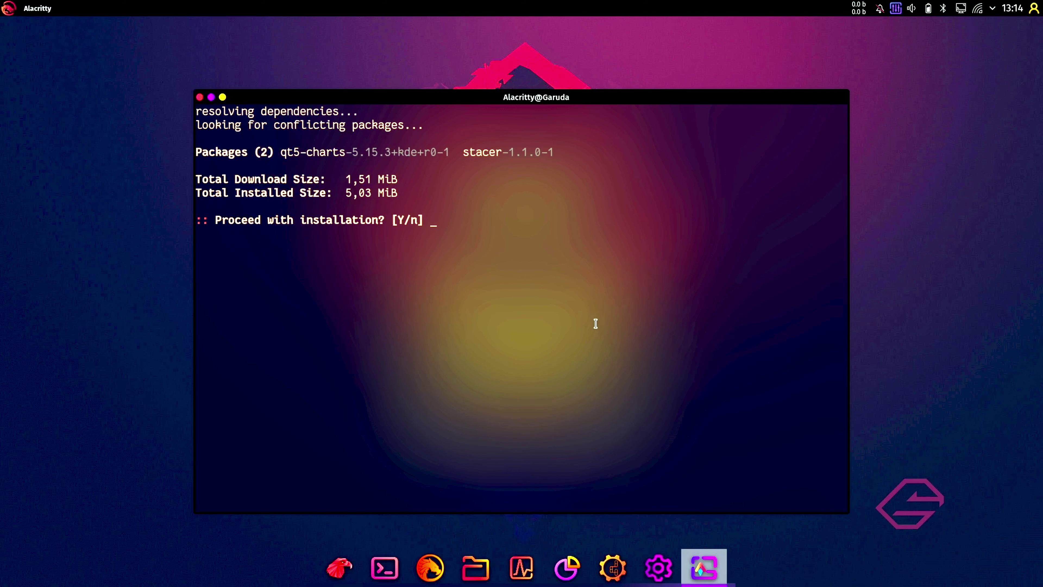
Confirm installing Stacer and browse its Startup Apps, System Cleaner, Search and Services pages
key(Return)
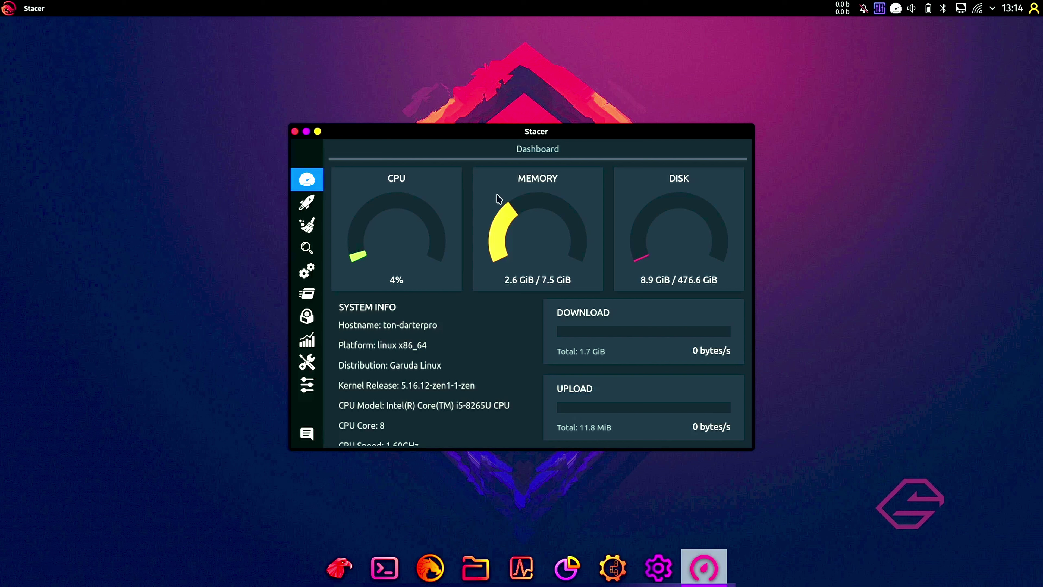
click(304, 204)
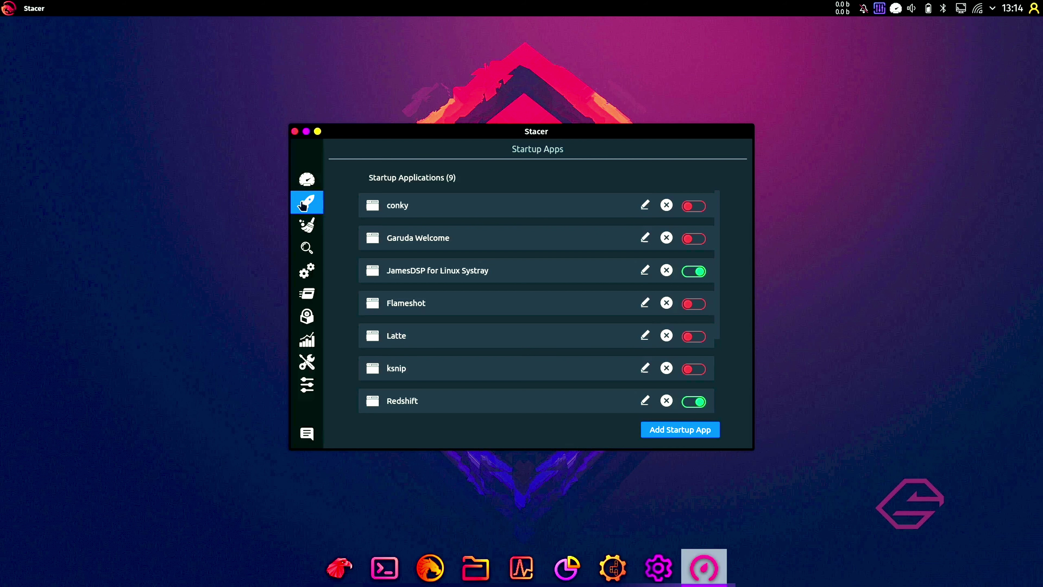
click(308, 227)
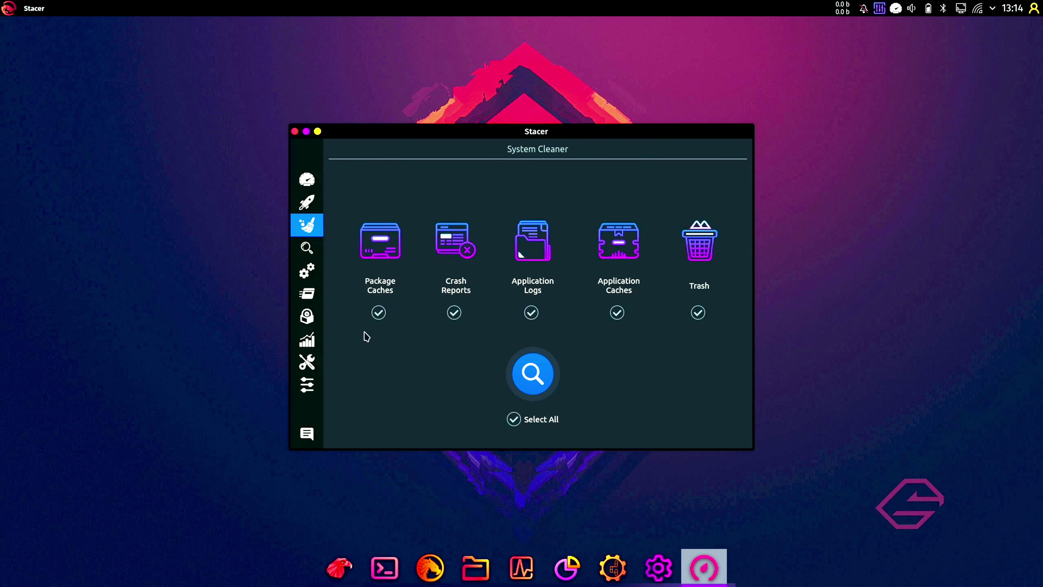
click(316, 253)
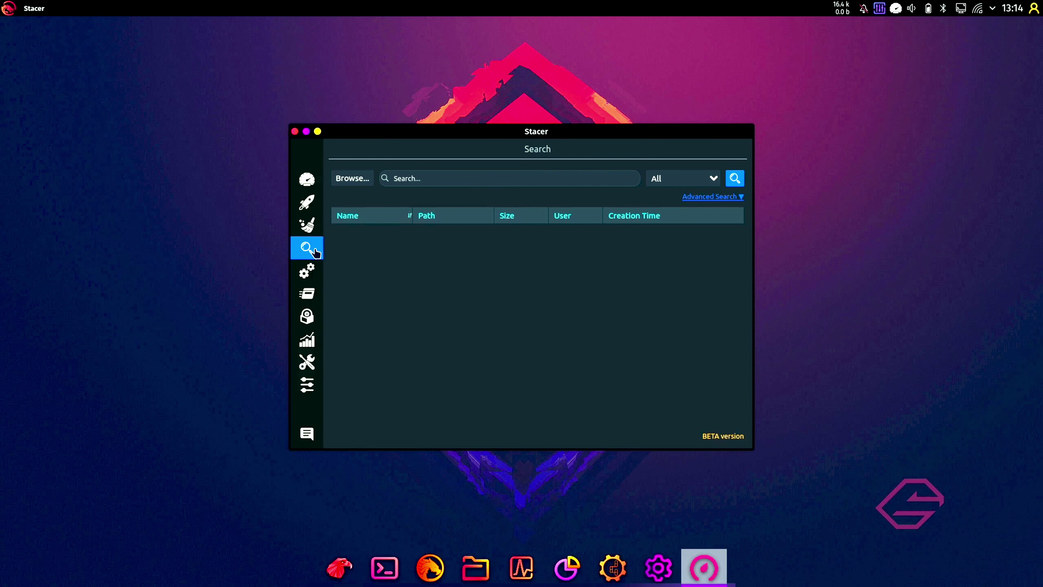
click(313, 273)
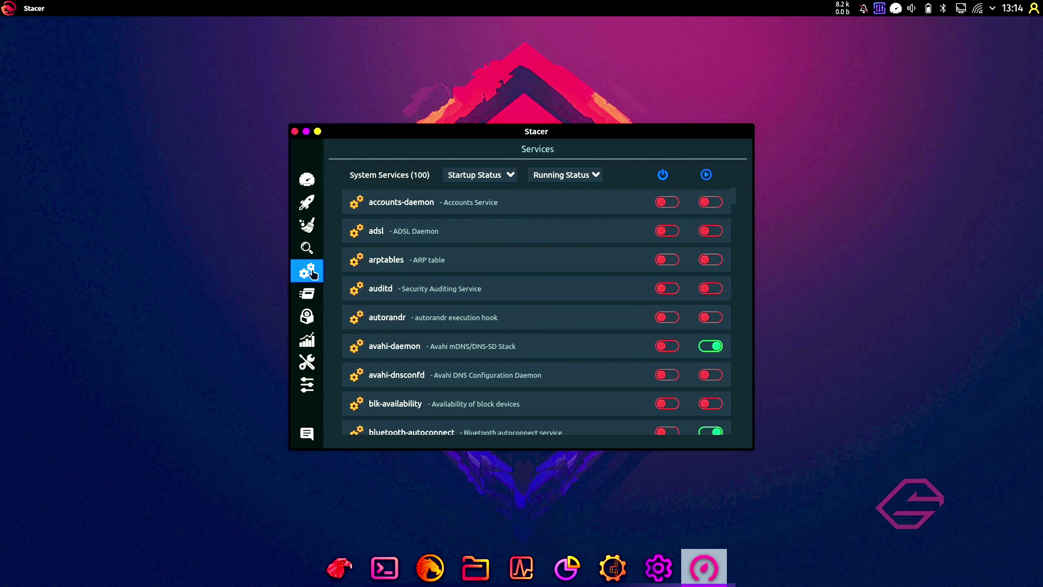
View Stacer's Processes, Uninstaller and Resources pages, maximise the window, then close it
click(309, 294)
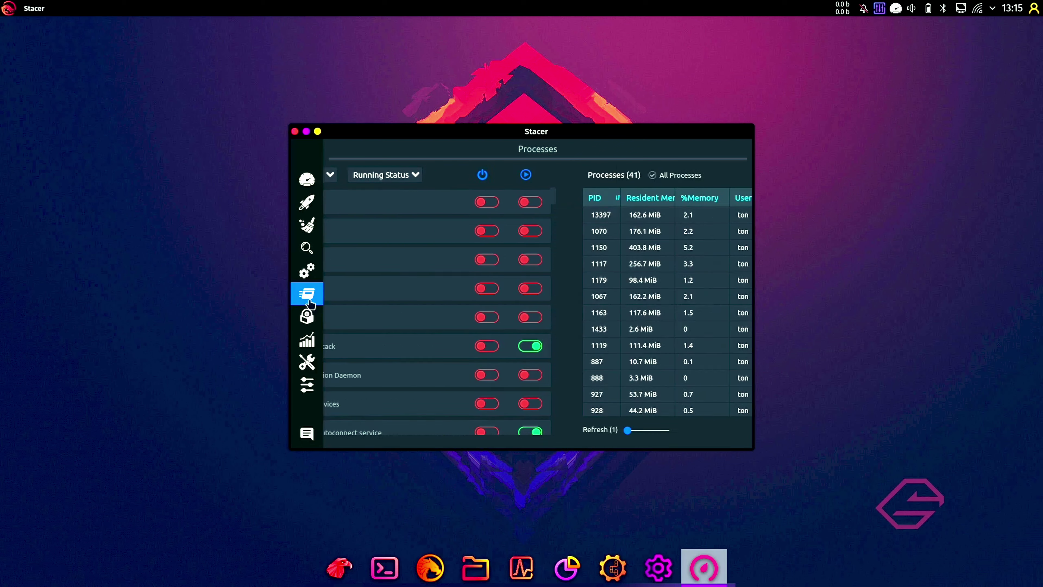
click(308, 315)
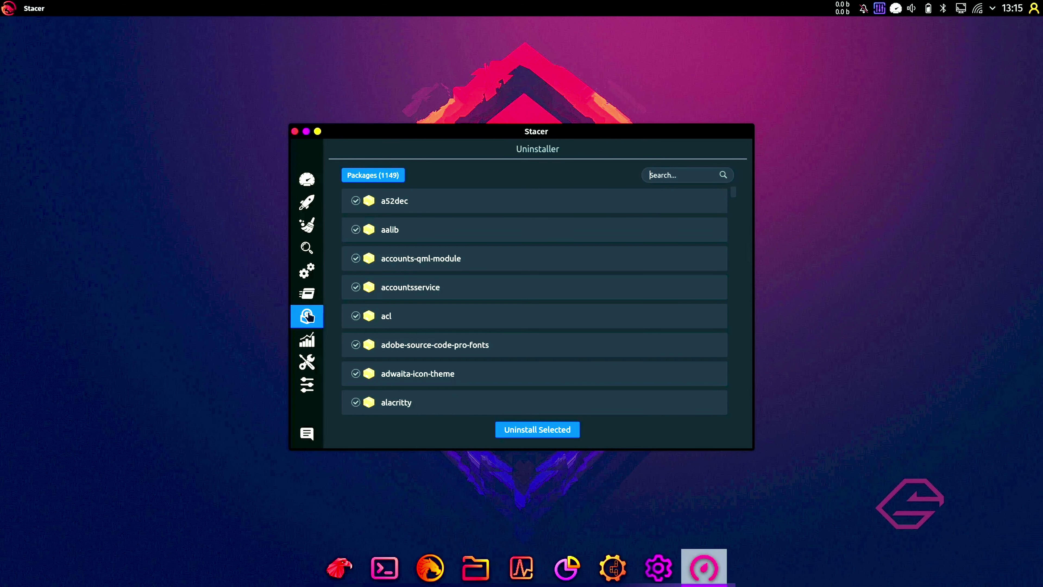
click(305, 347)
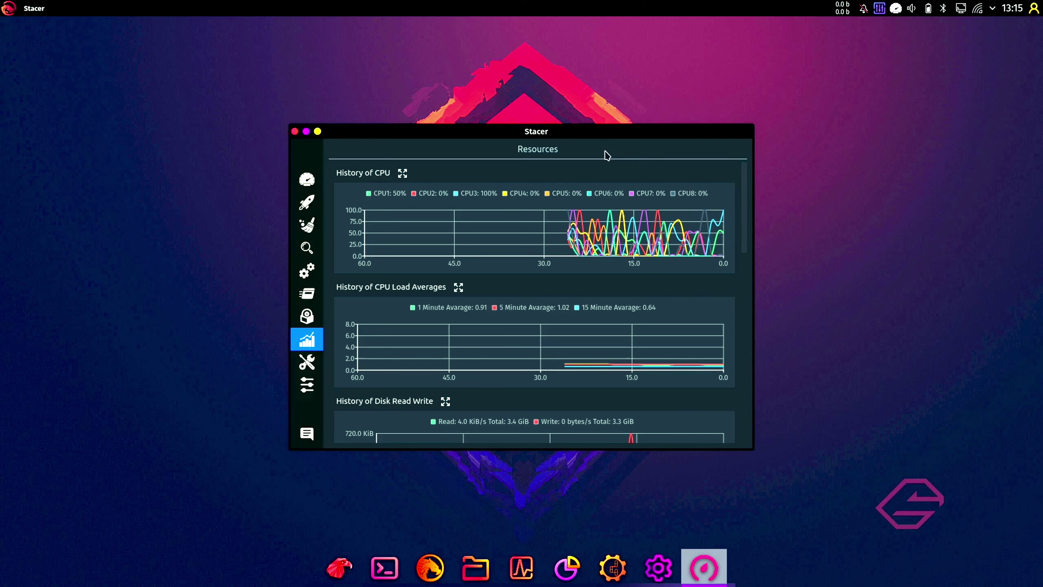
double_click(612, 137)
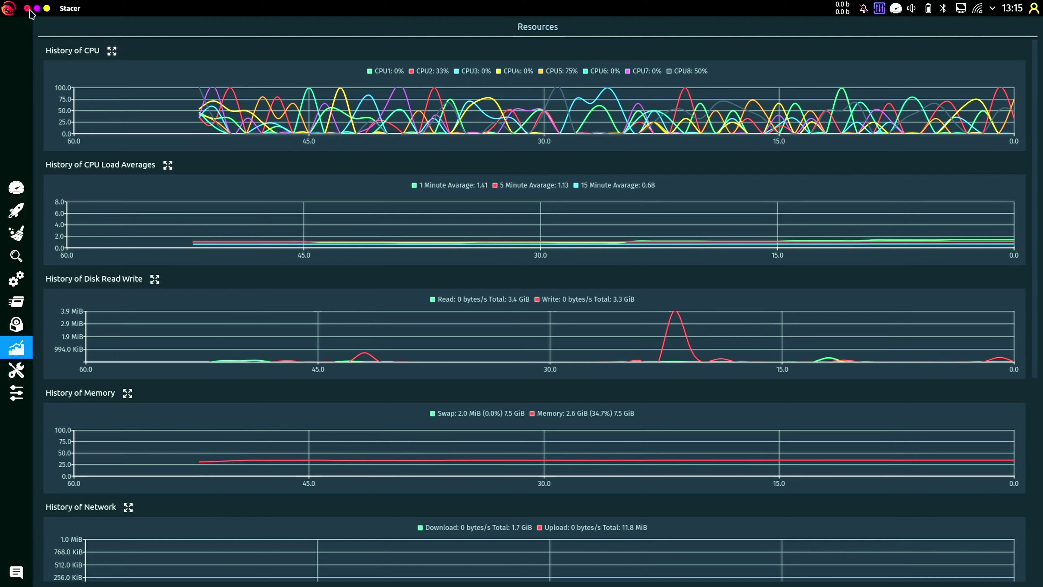
click(28, 9)
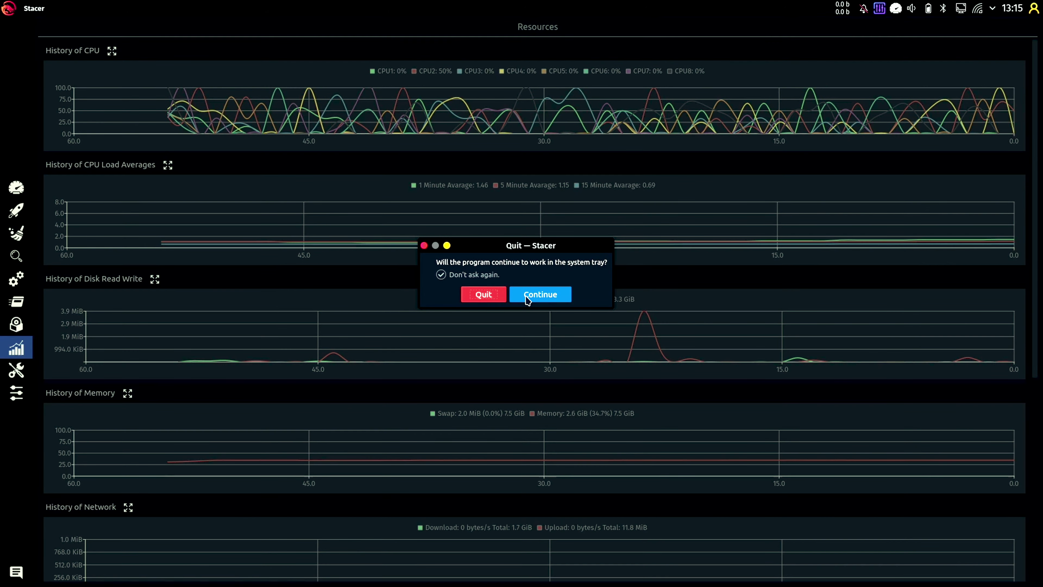
Quit Stacer, then open and dismiss the User Switcher and the clock's calendar popup
click(484, 295)
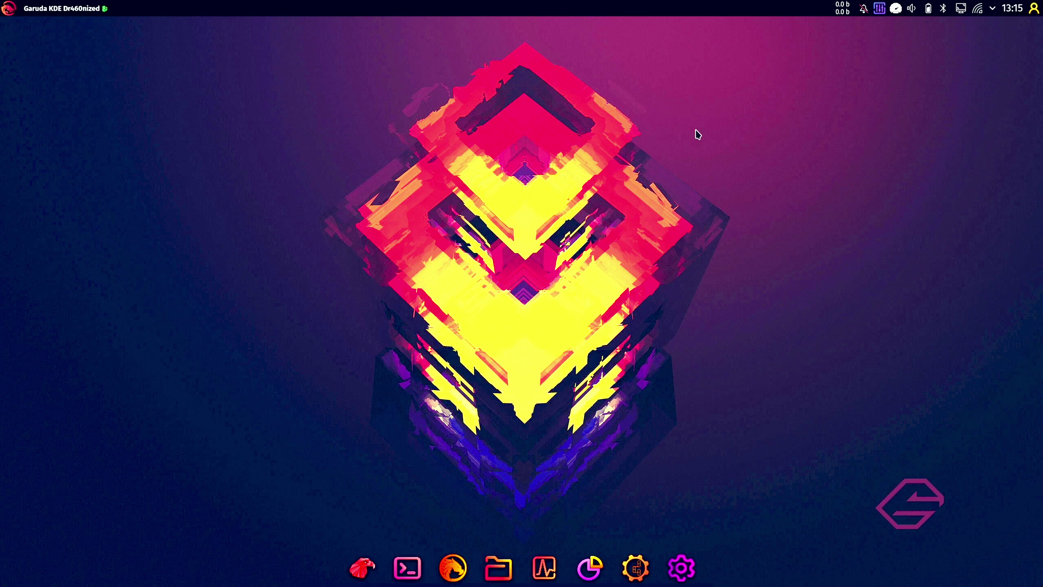
click(1036, 10)
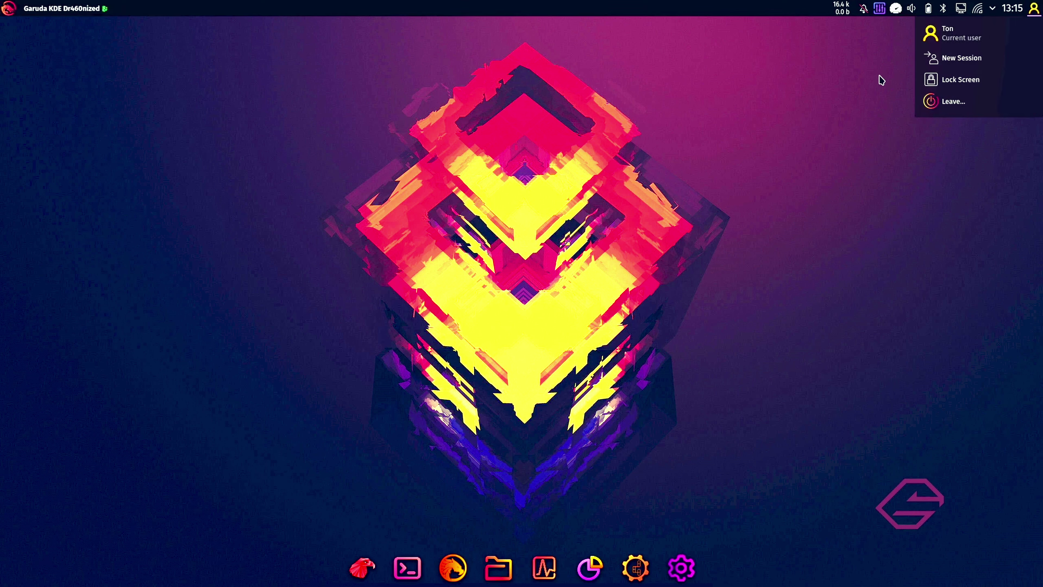
click(887, 66)
click(1010, 8)
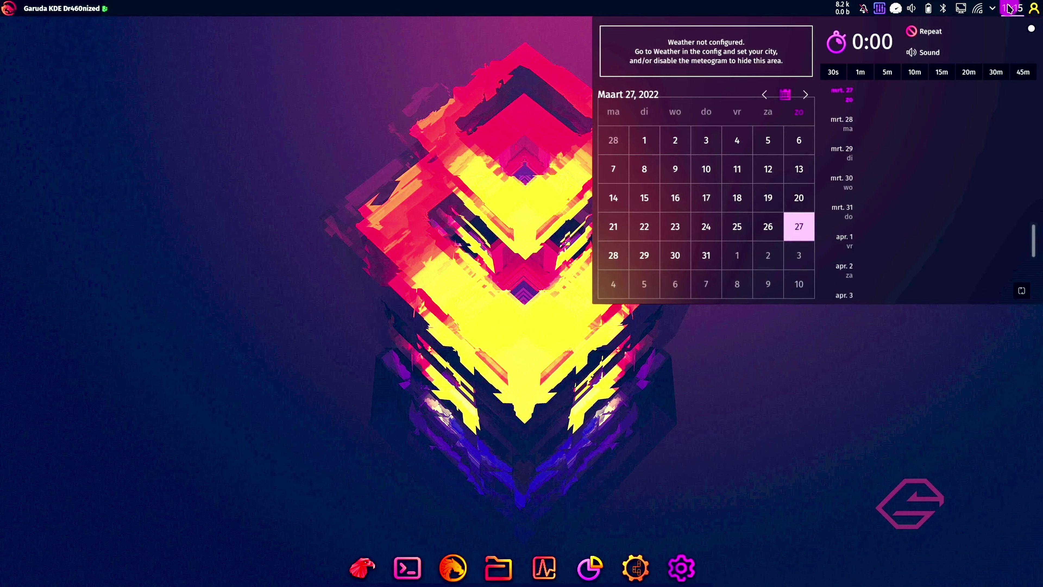
click(444, 98)
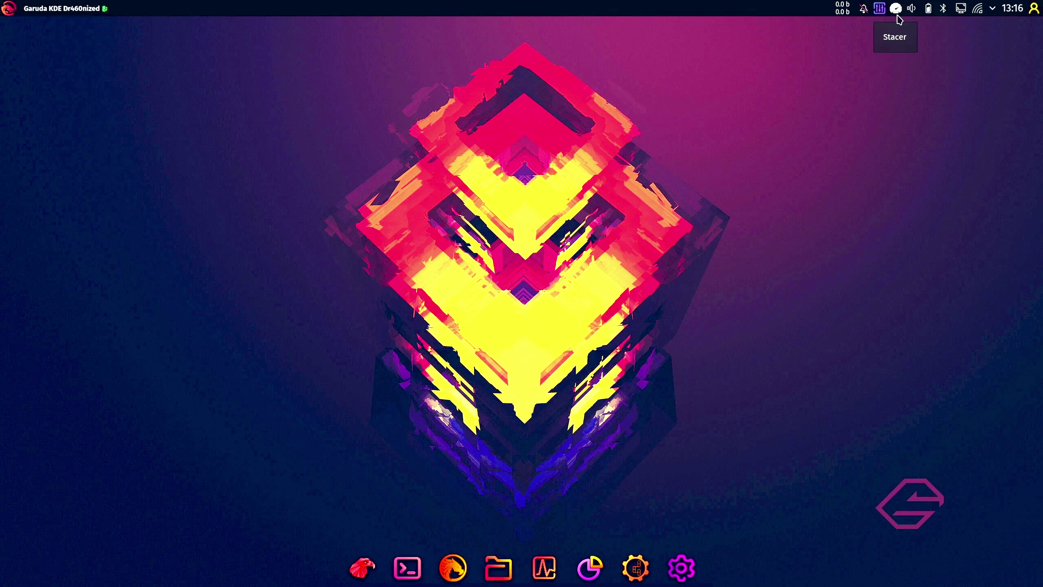
Open JamesDSP, finish first-run setup with background running and crash reports enabled, then close it
click(879, 8)
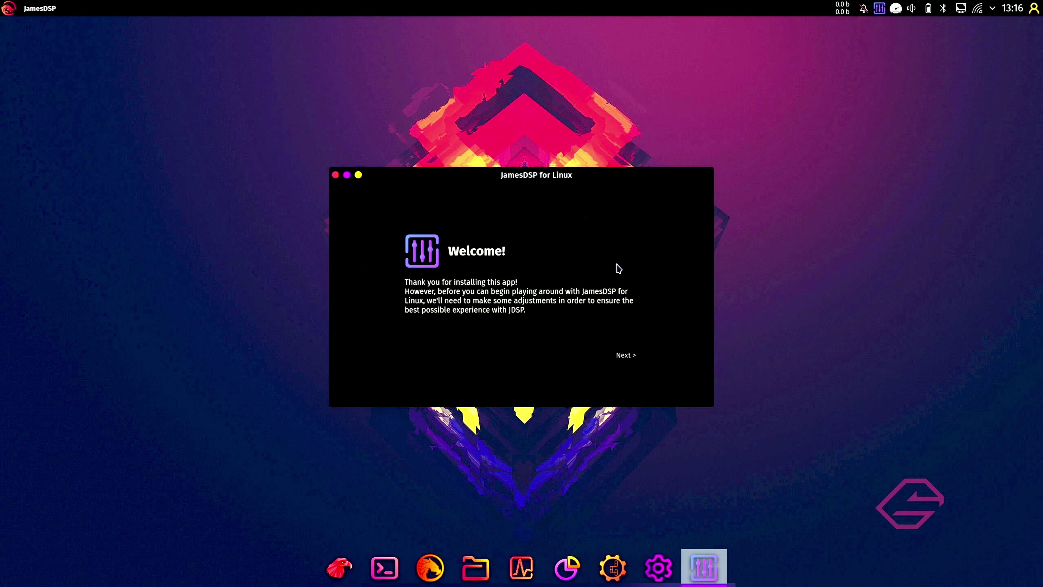
click(633, 356)
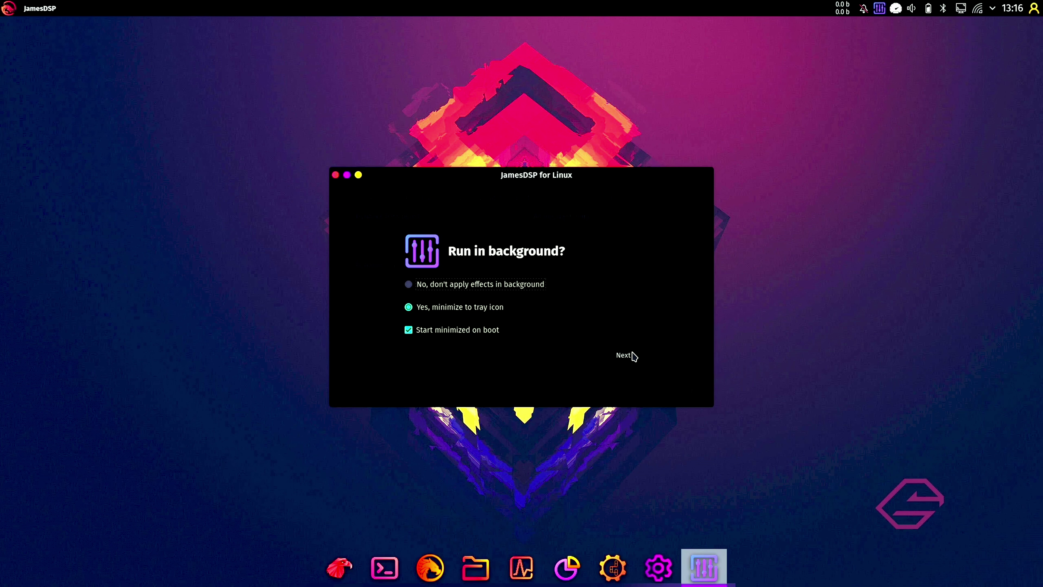
click(633, 358)
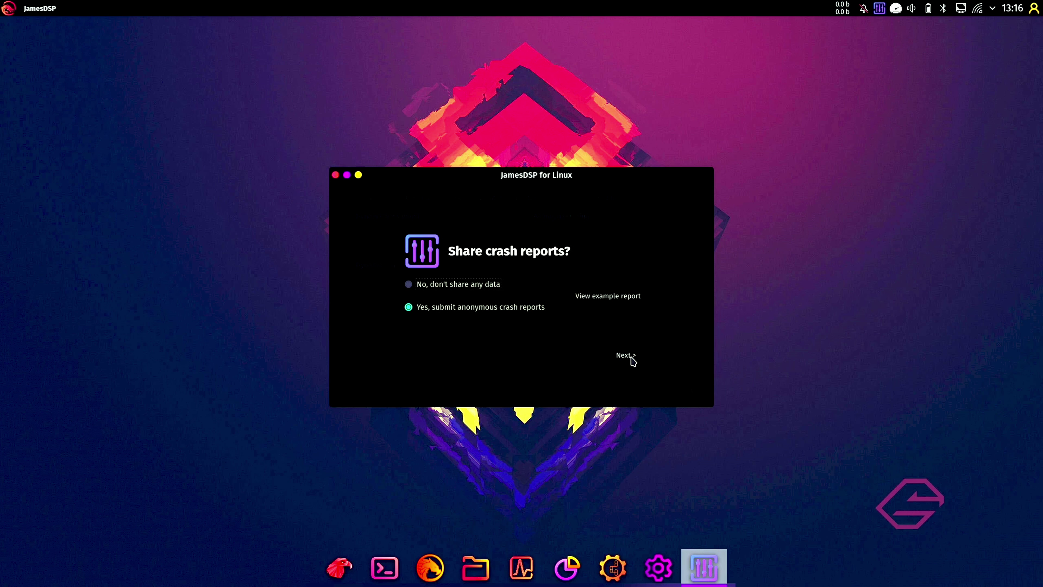
click(633, 357)
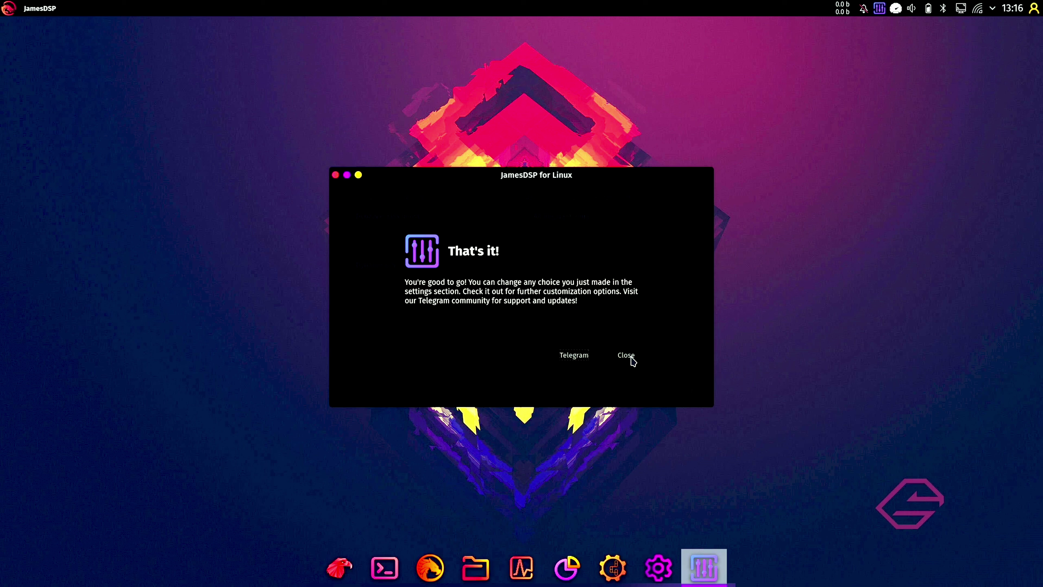
click(627, 356)
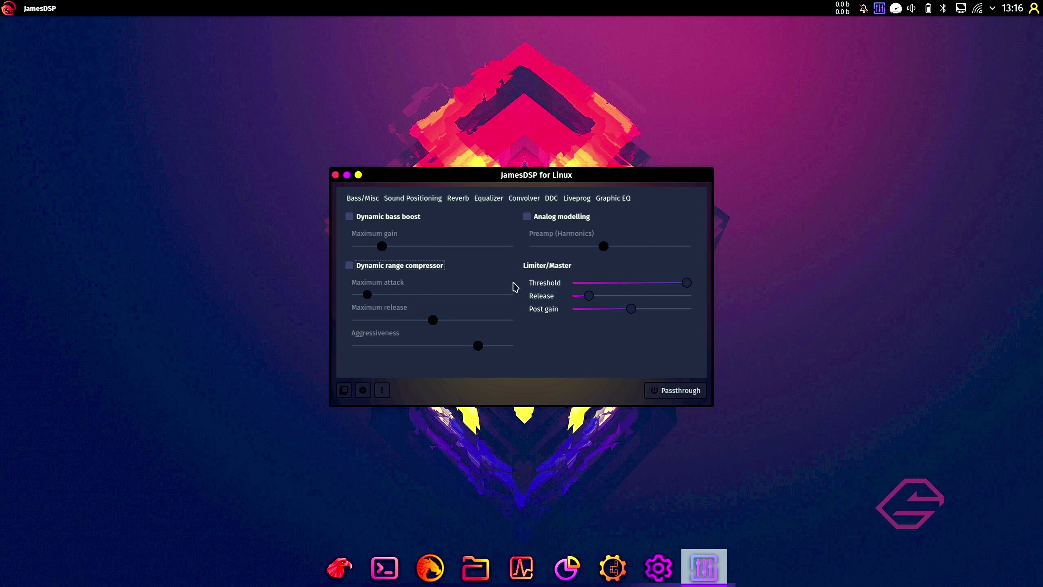
click(336, 175)
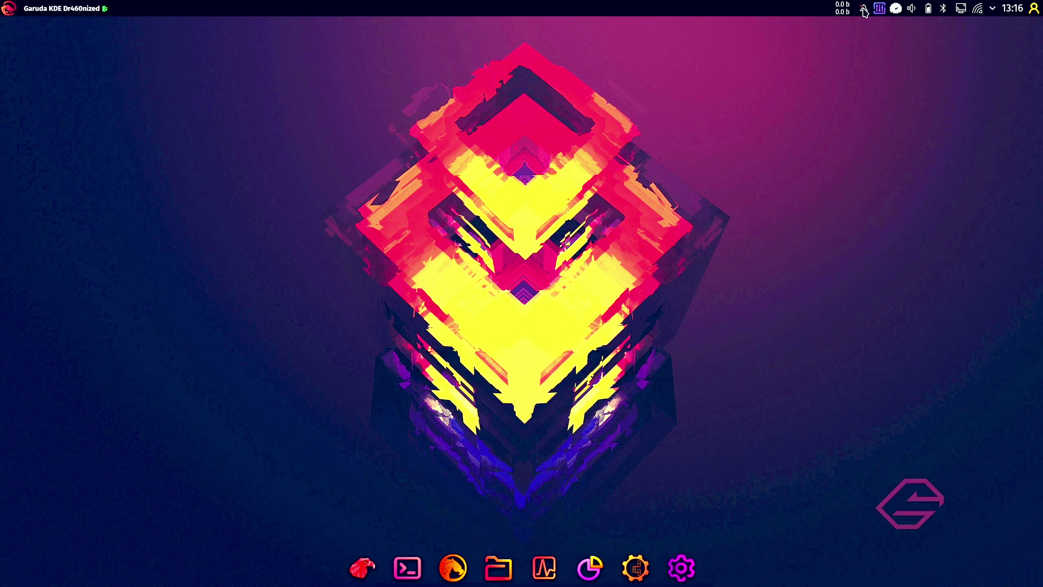
mouse_move(845, 15)
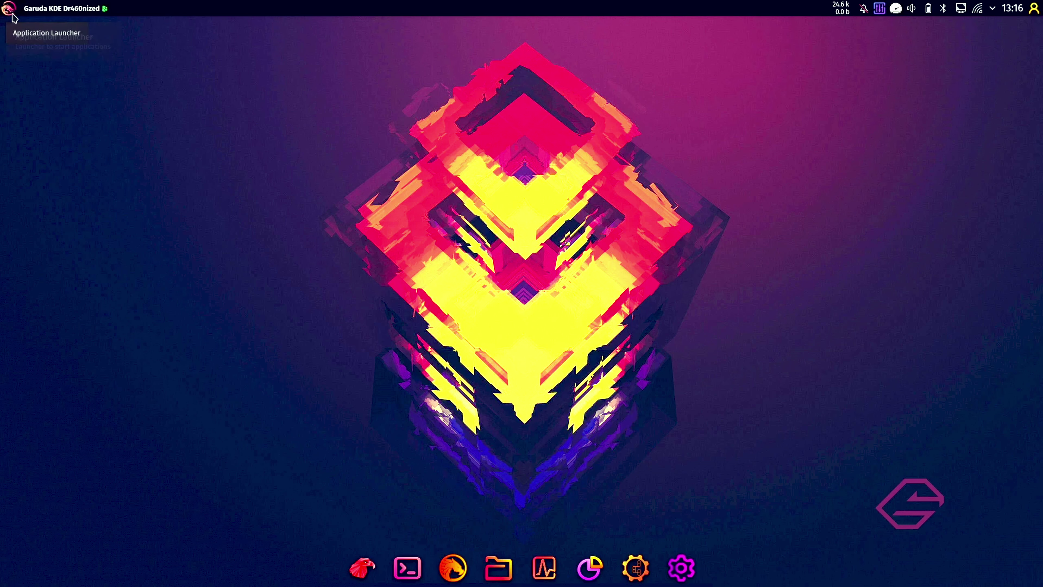
click(4, 8)
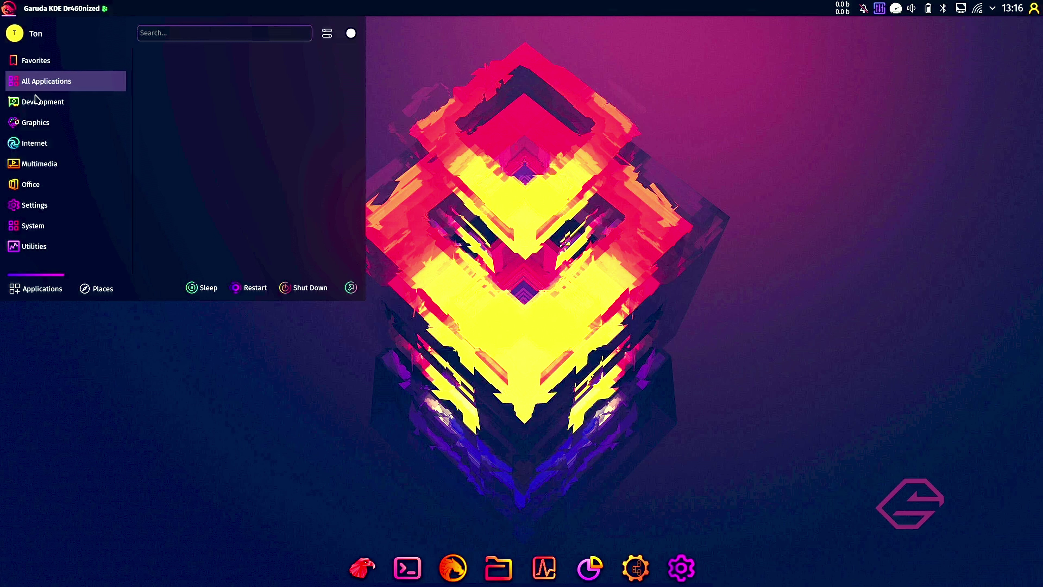
mouse_move(36, 172)
mouse_move(38, 255)
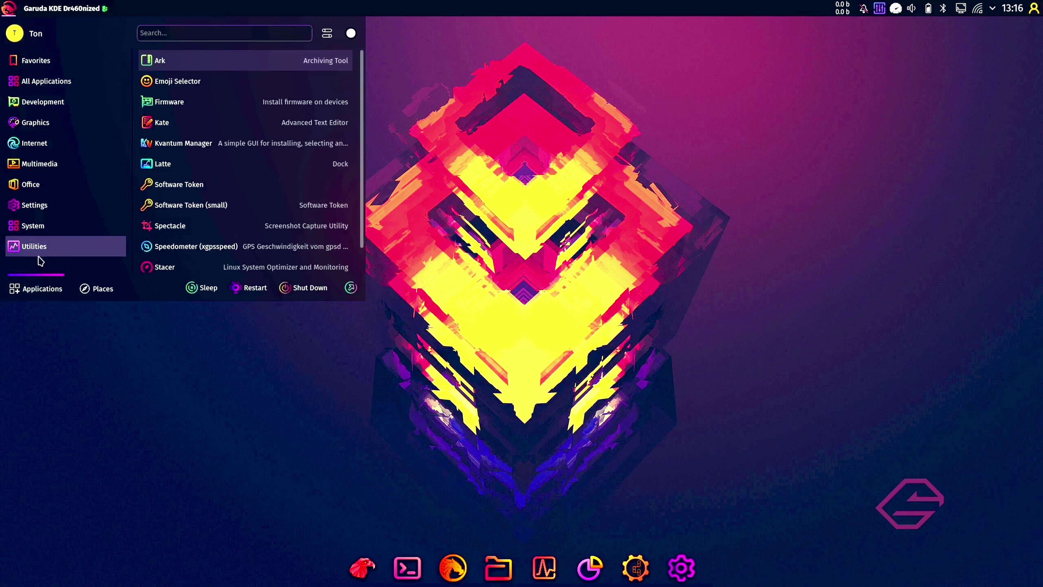
click(501, 254)
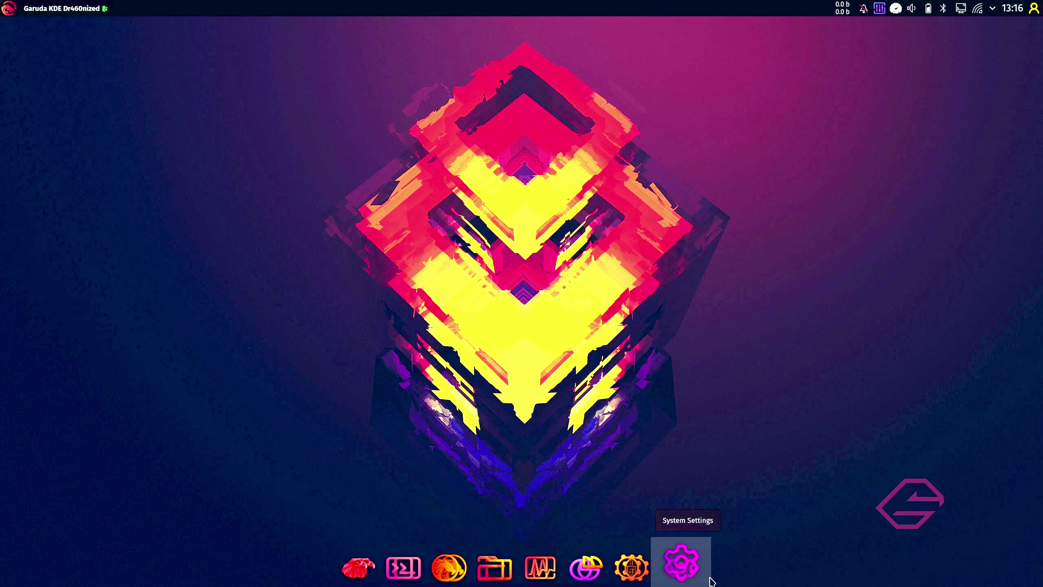
right_click(386, 574)
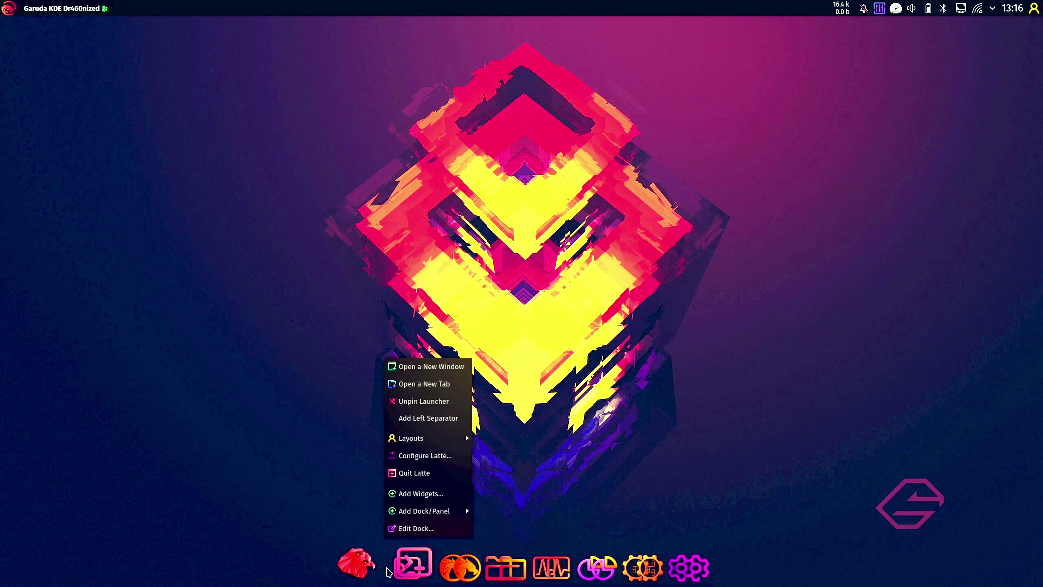
click(431, 529)
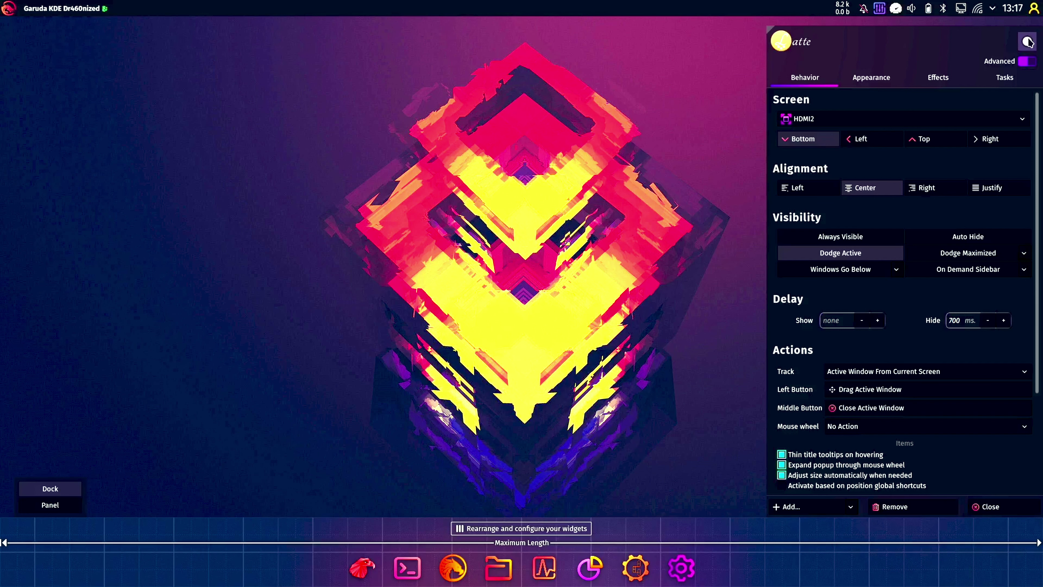
click(705, 231)
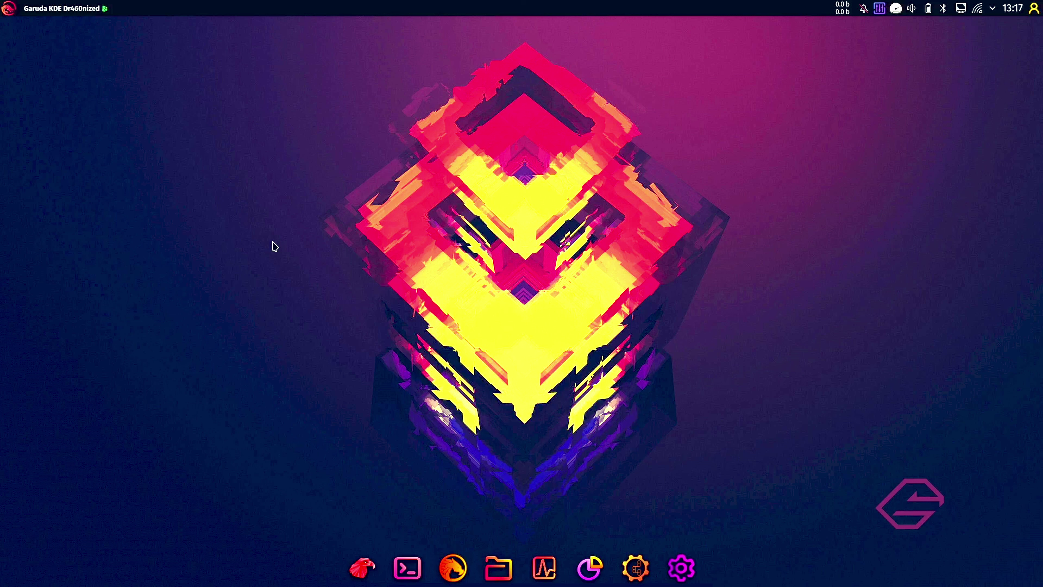
key(alt+space)
text(do)
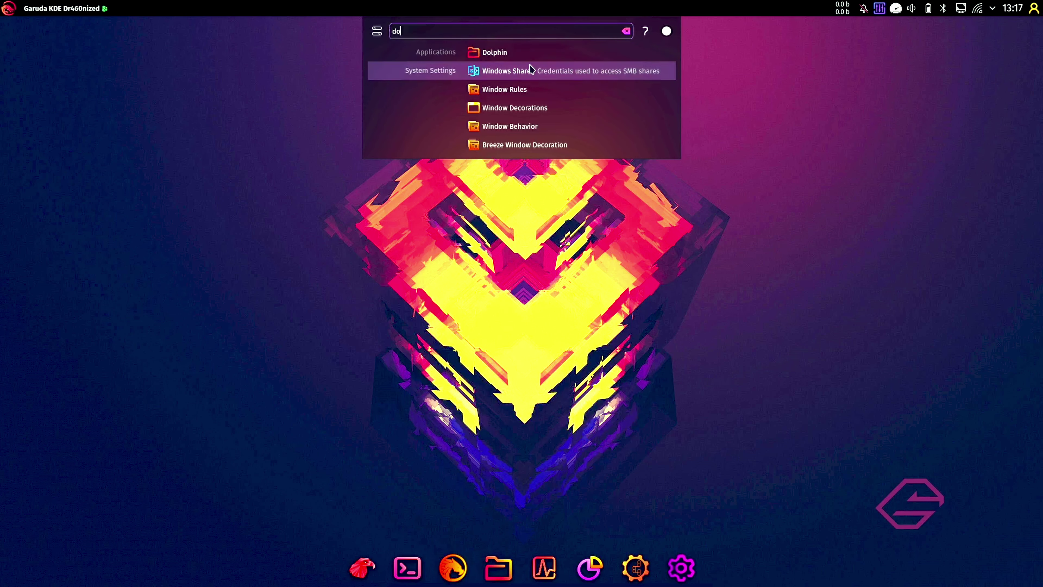
click(534, 57)
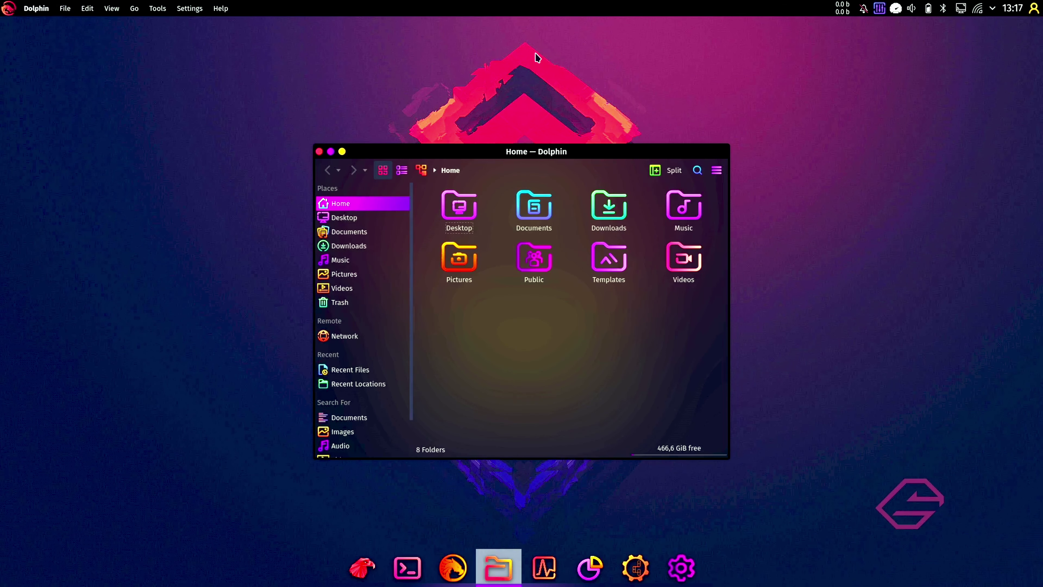
mouse_move(413, 205)
mouse_down()
mouse_move(408, 319)
mouse_move(408, 204)
mouse_up()
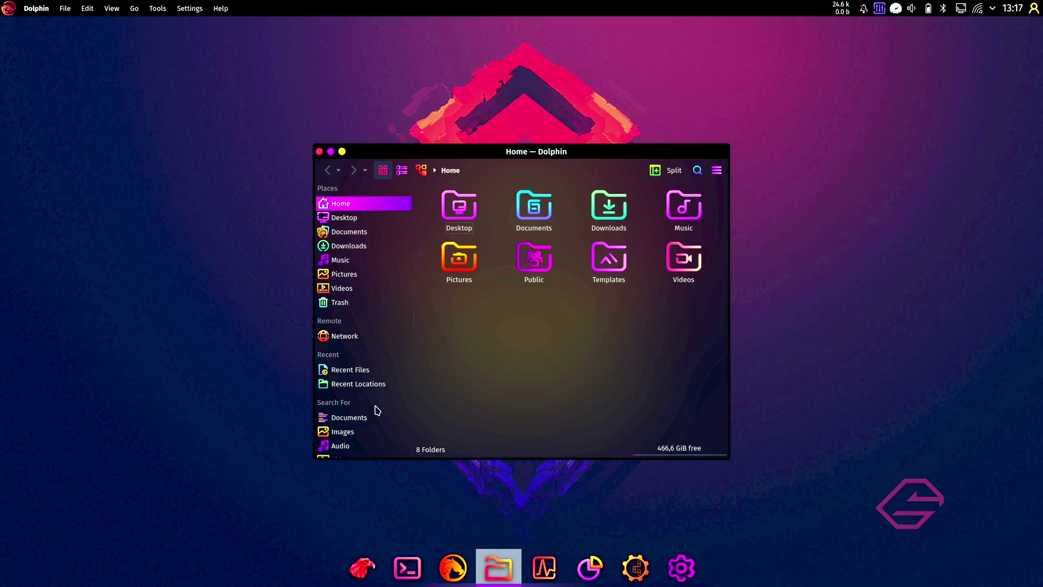
scroll(377, 411, down, 2)
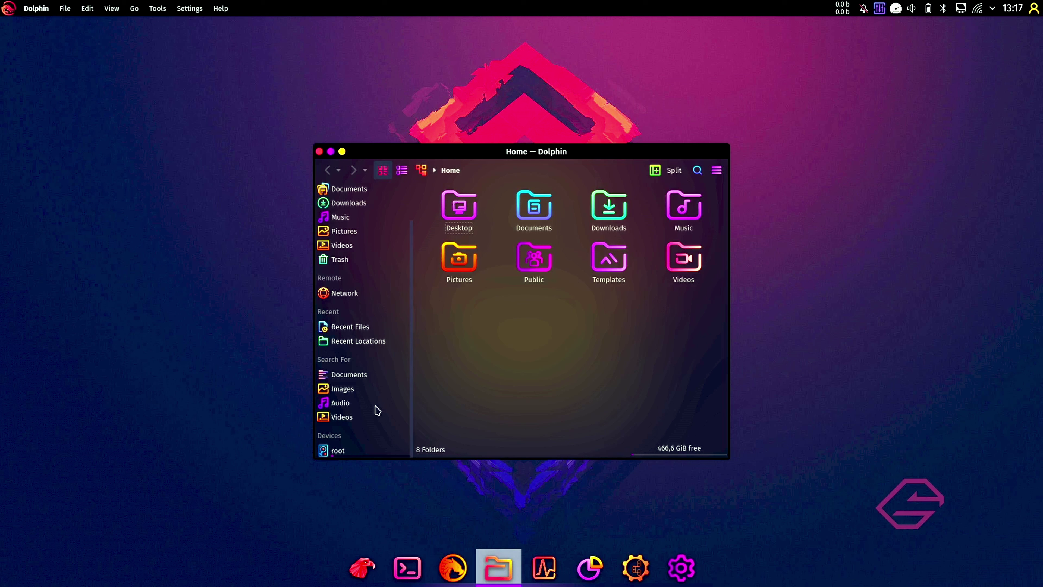
scroll(377, 410, up, 2)
scroll(377, 410, down, 2)
scroll(377, 411, up, 2)
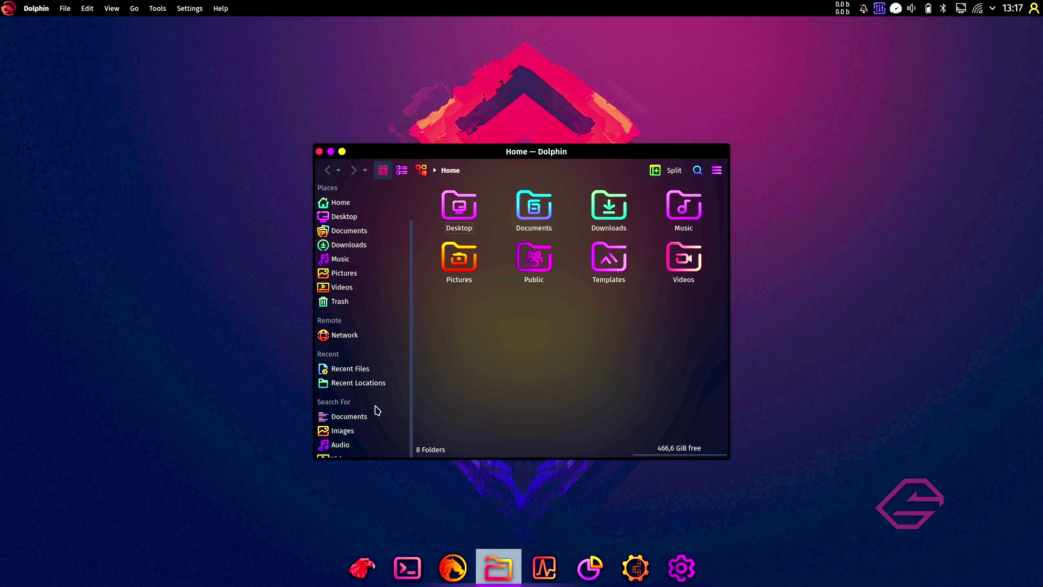
scroll(377, 410, down, 2)
scroll(377, 411, up, 2)
scroll(377, 411, down, 2)
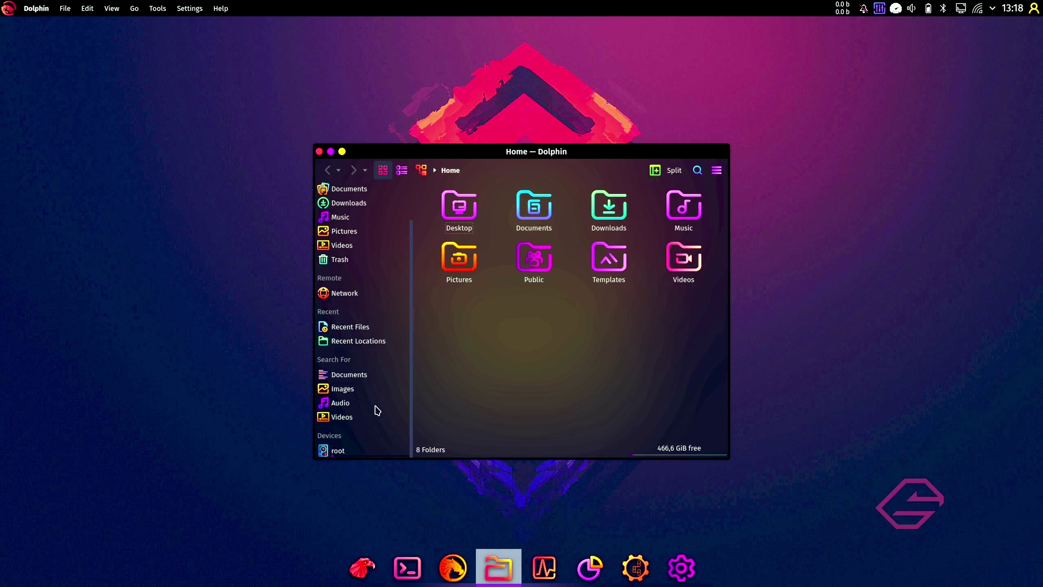
scroll(377, 411, up, 2)
scroll(377, 410, down, 2)
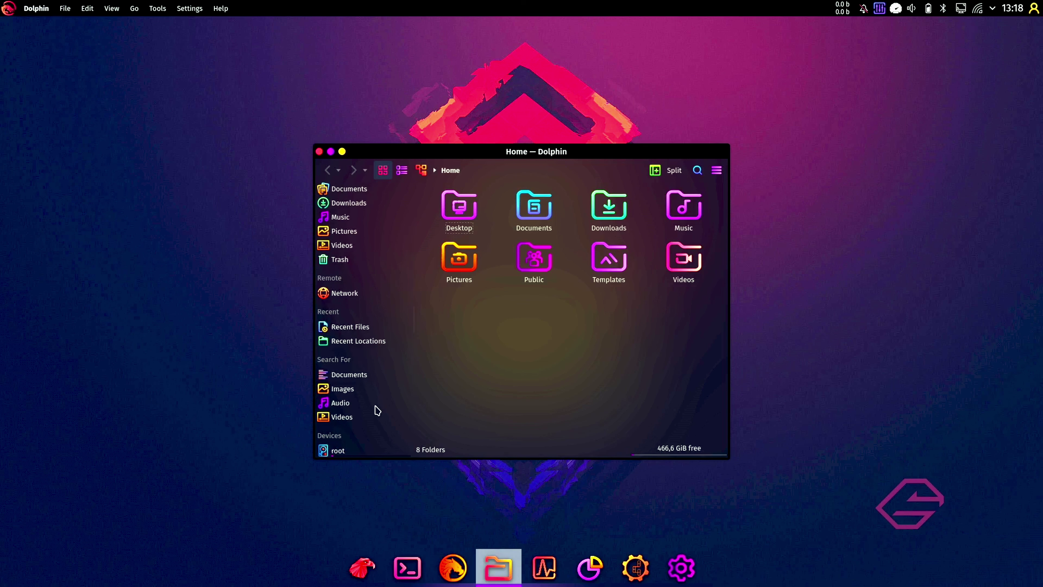
scroll(377, 410, up, 2)
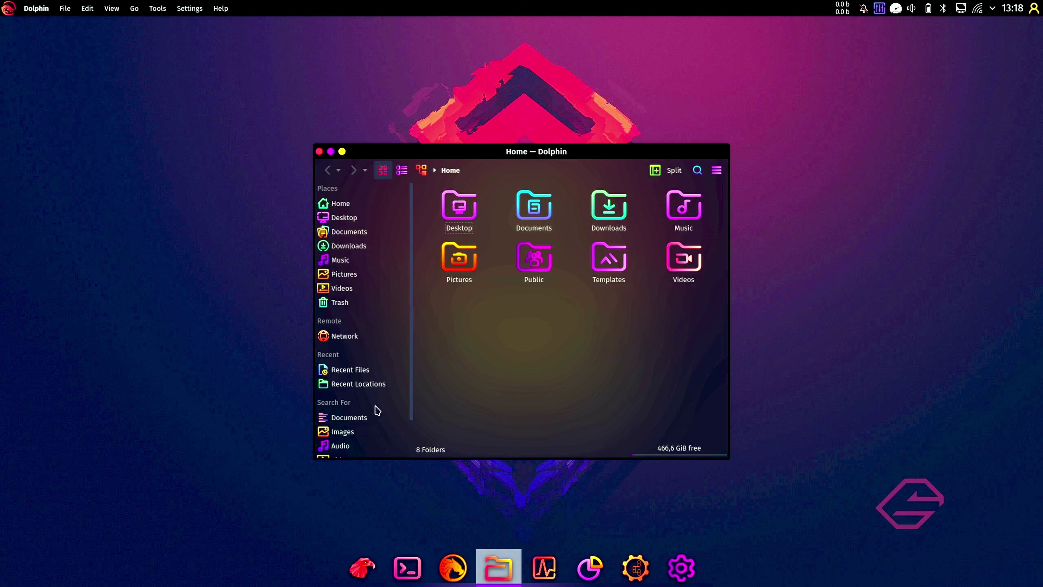
click(320, 153)
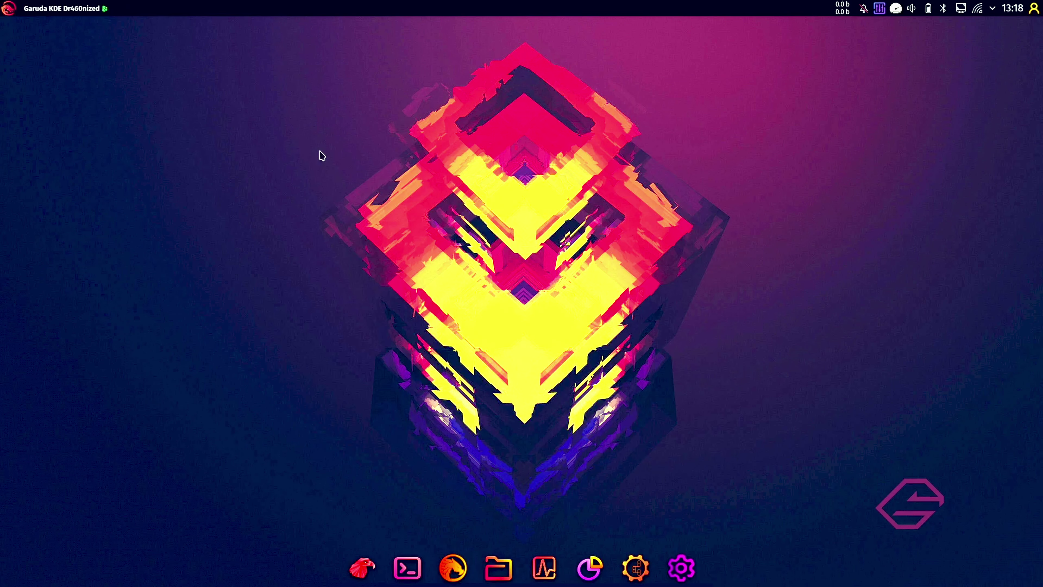
click(407, 568)
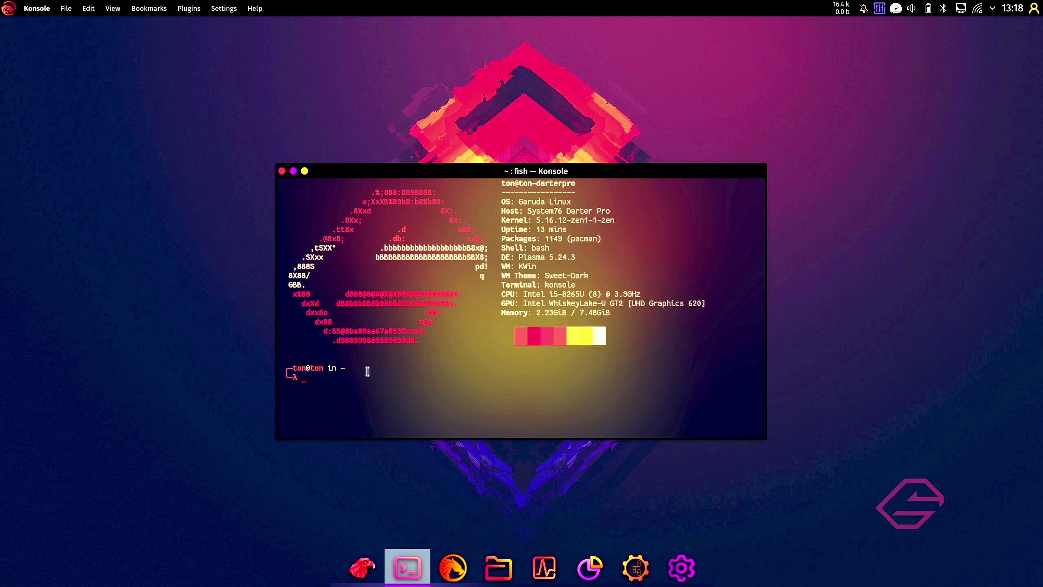
text(htop)
key(Return)
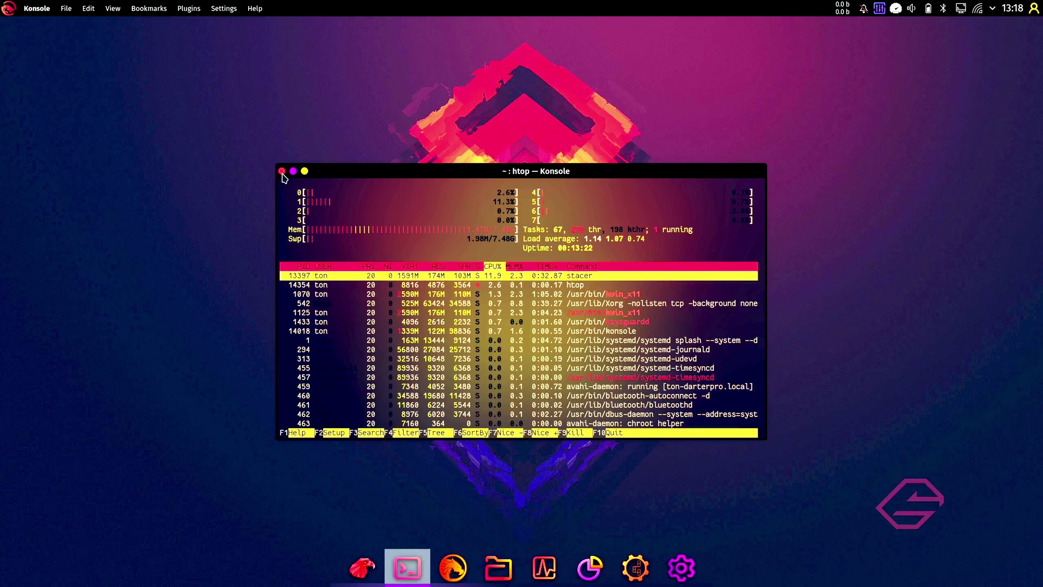
drag(420, 172, 157, 81)
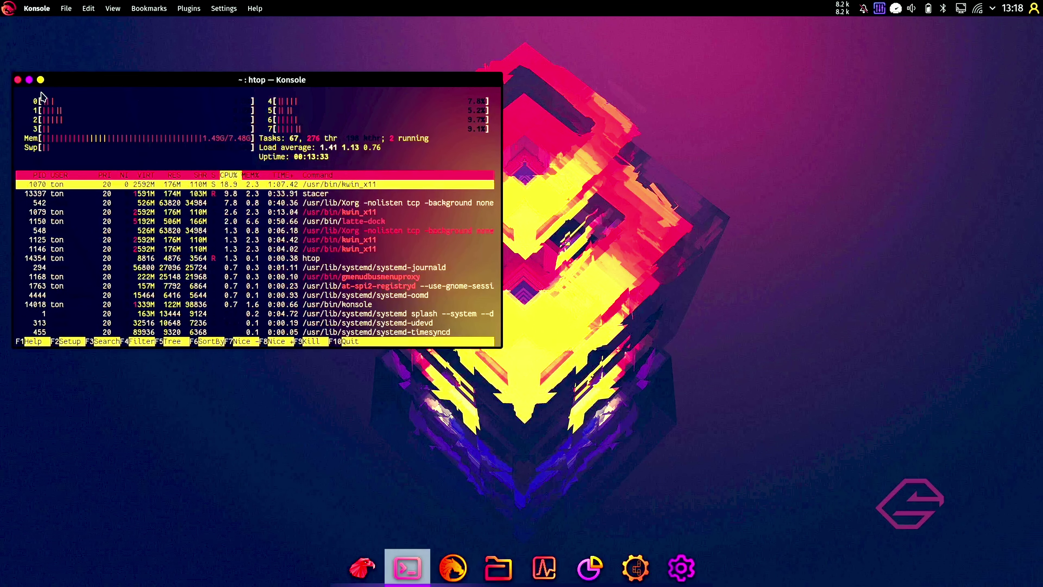
click(17, 80)
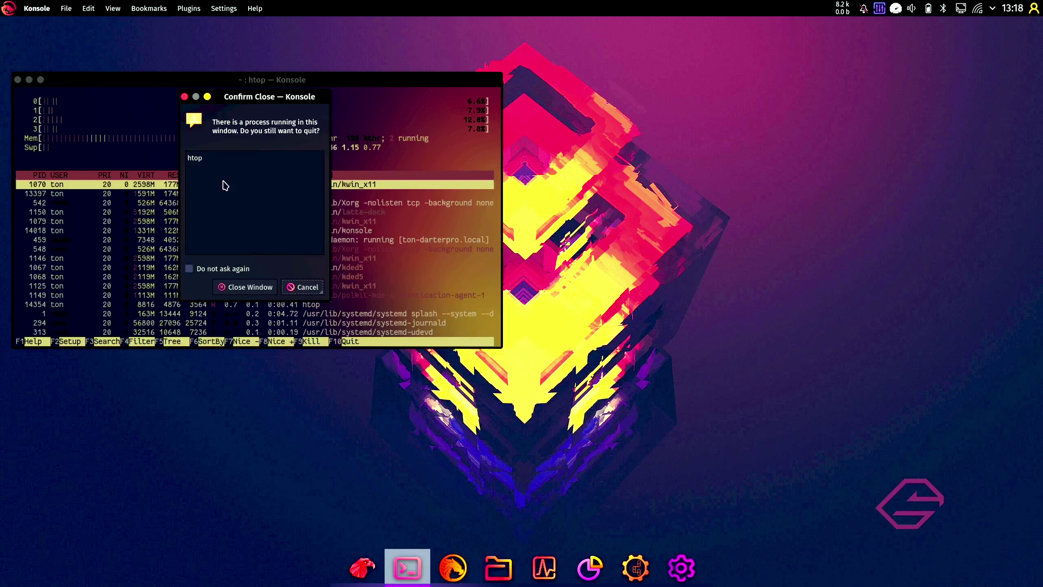
click(254, 289)
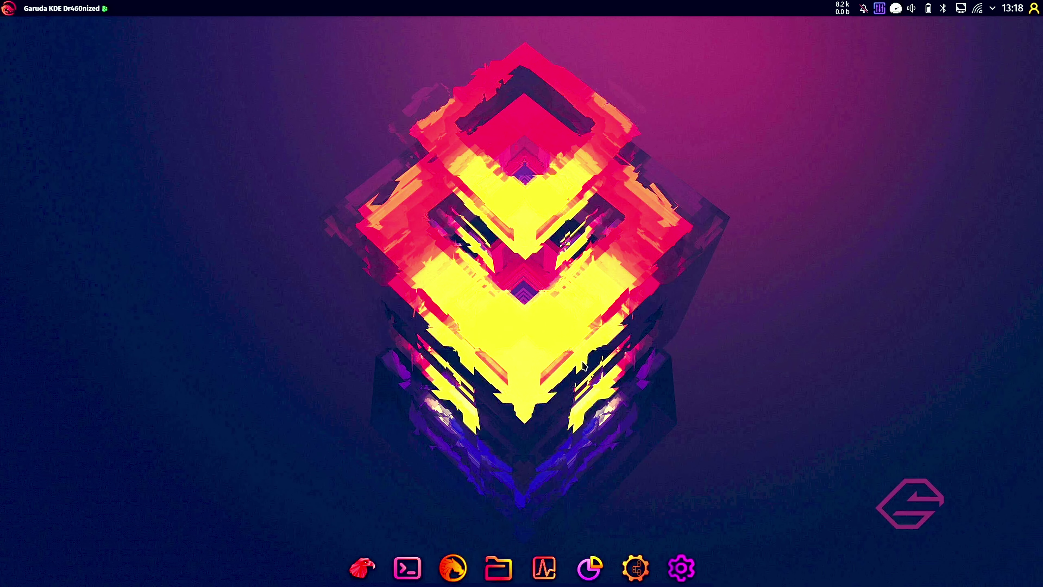